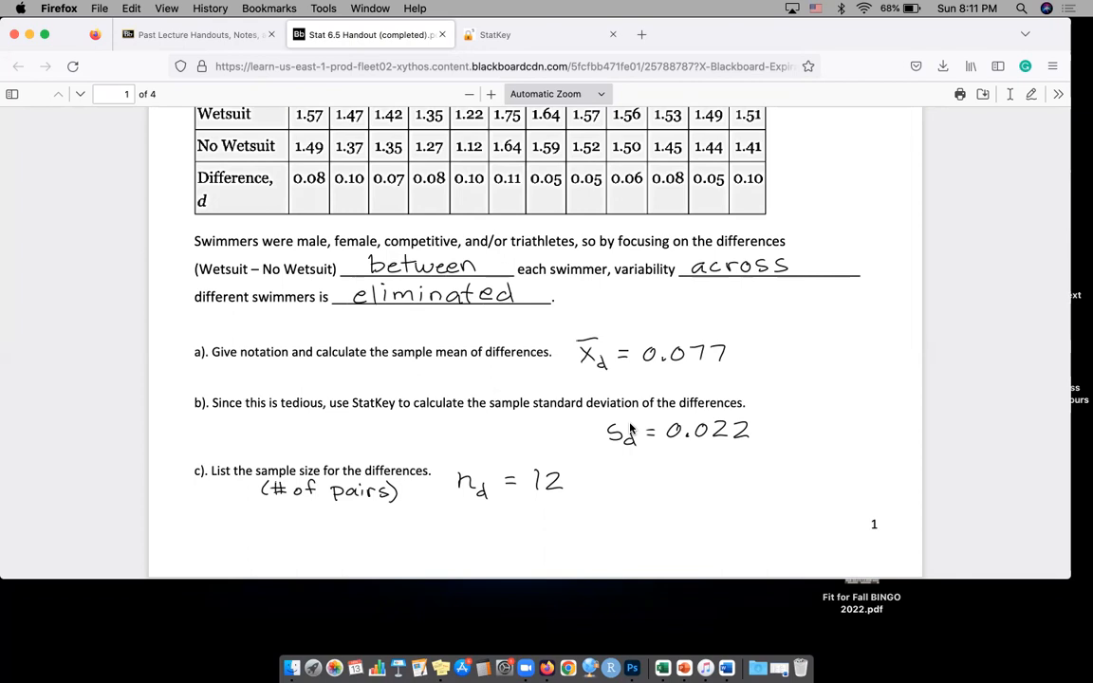
Switch to StatKey and open the descriptive statistics page for One Quantitative Variable
{"action": "scroll", "coordinate": [290, 253], "scroll_direction": "up", "scroll_amount": 2}
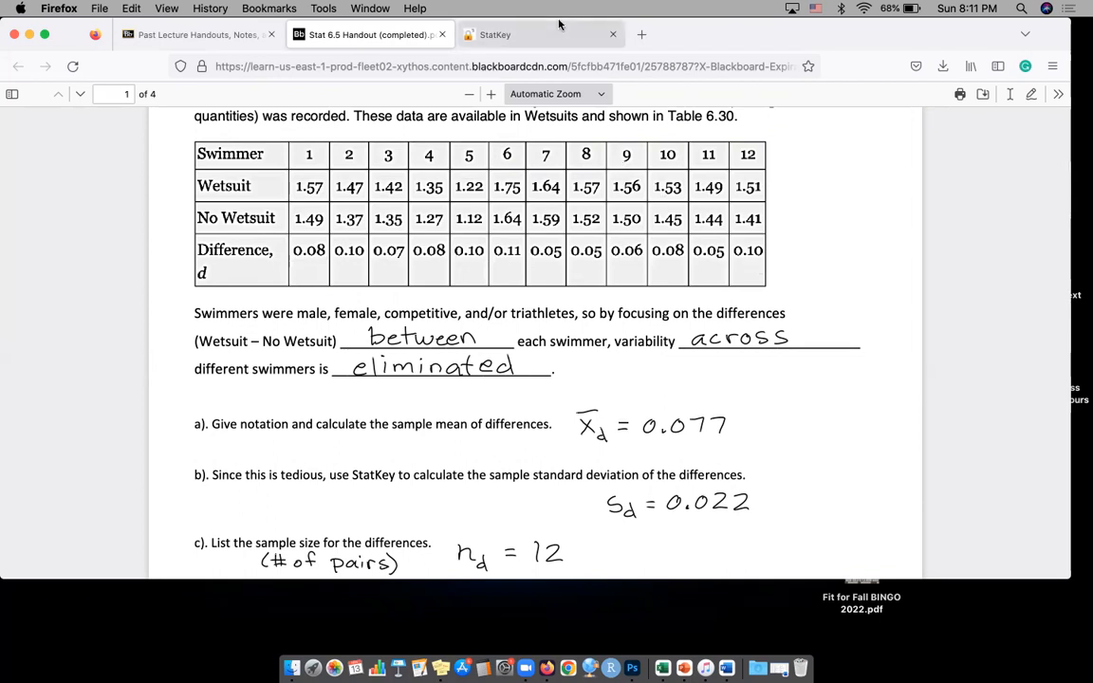
{"action": "left_click", "coordinate": [503, 36]}
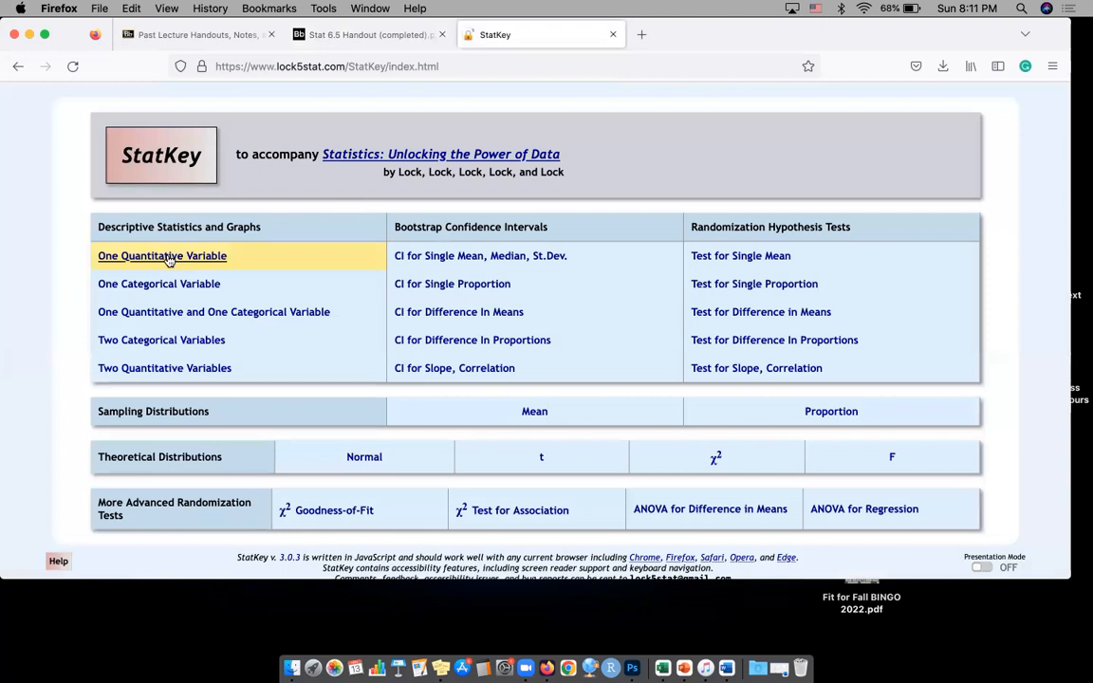
{"action": "scroll", "coordinate": [151, 253], "scroll_direction": "up", "scroll_amount": 5}
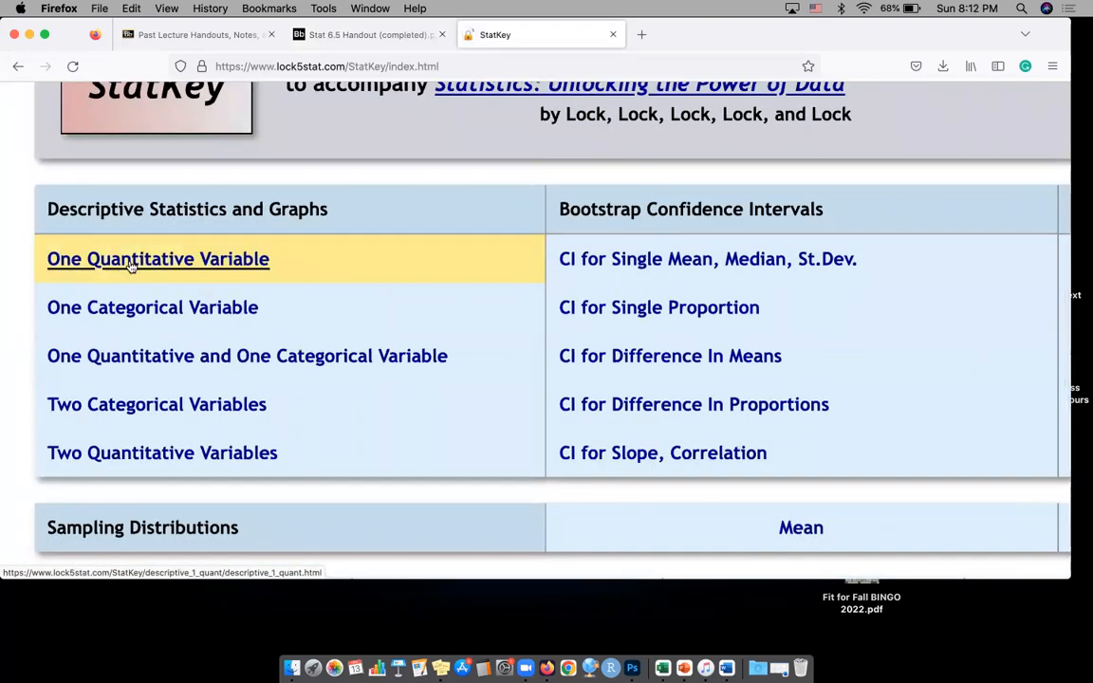
{"action": "scroll", "coordinate": [132, 266], "scroll_direction": "down", "scroll_amount": 5}
{"action": "left_click", "coordinate": [151, 290]}
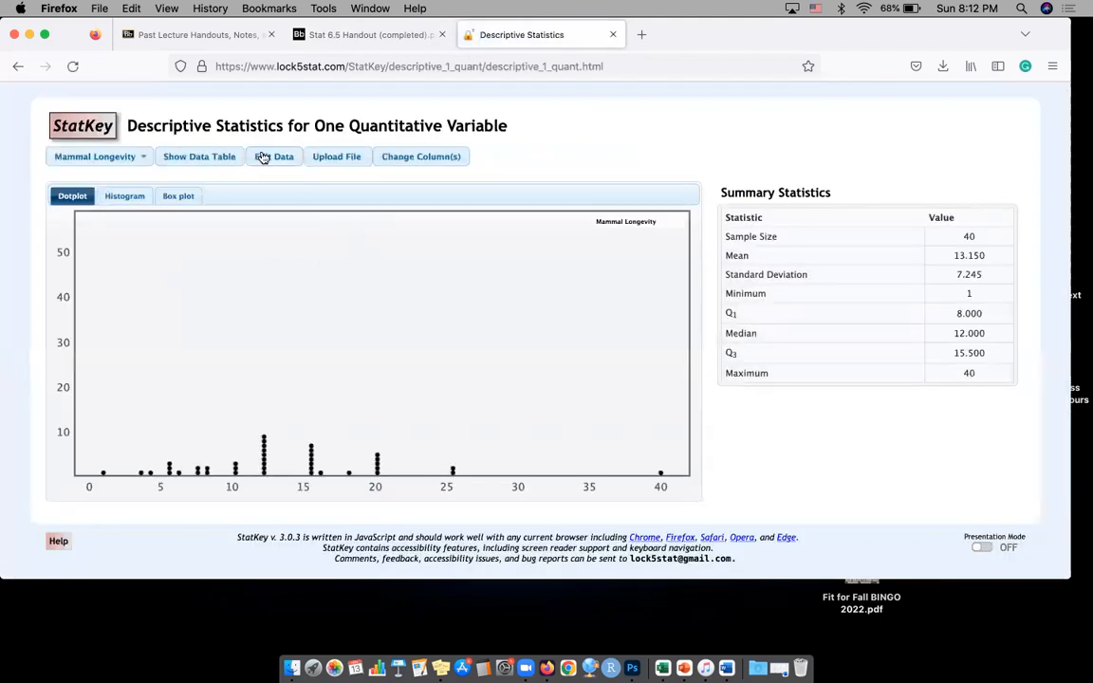
Open the Mammal Longevity dataset for editing and delete all of its sample data
{"action": "scroll", "coordinate": [262, 158], "scroll_direction": "up", "scroll_amount": 5}
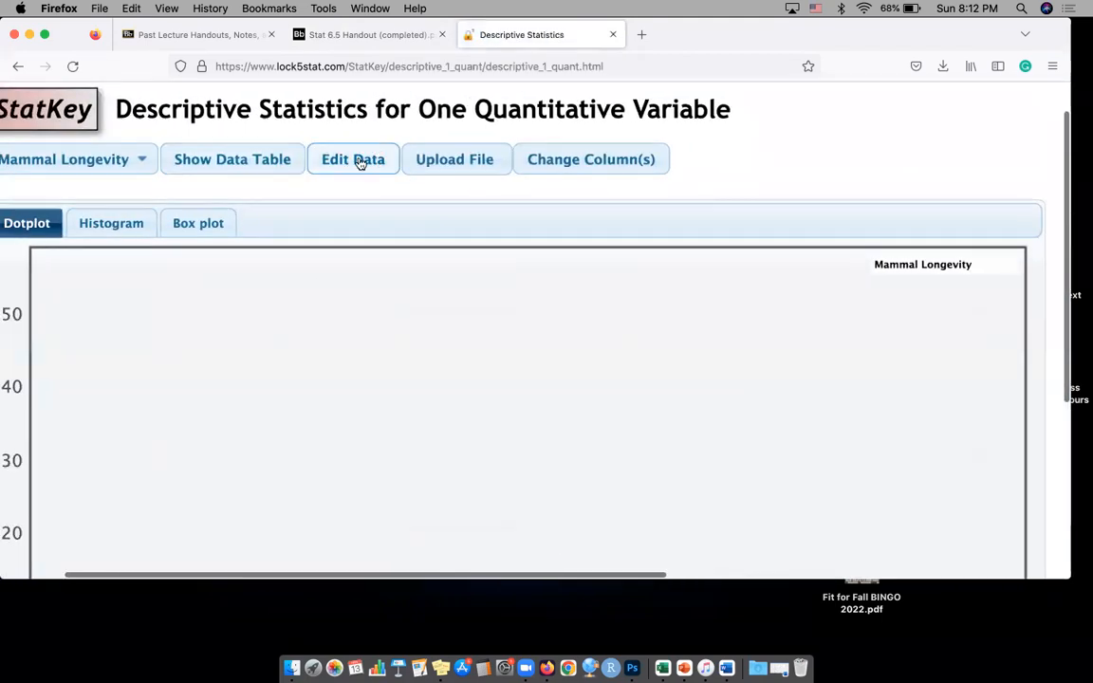
{"action": "left_click", "coordinate": [358, 163]}
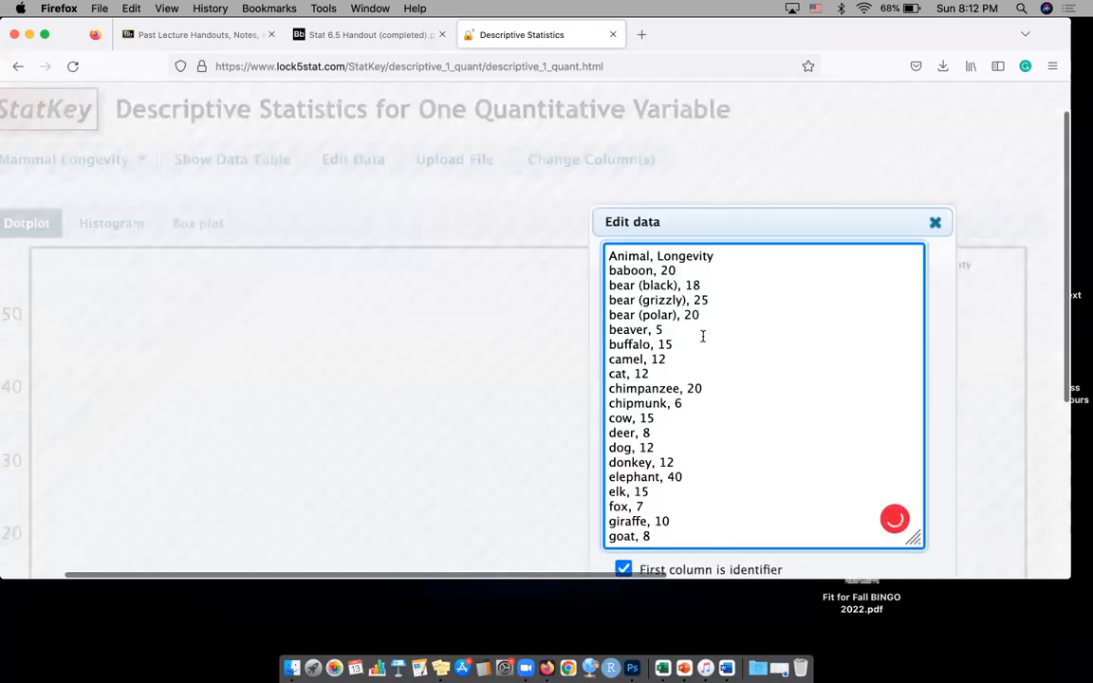
{"action": "left_click", "coordinate": [702, 337]}
{"action": "key", "text": "super+a"}
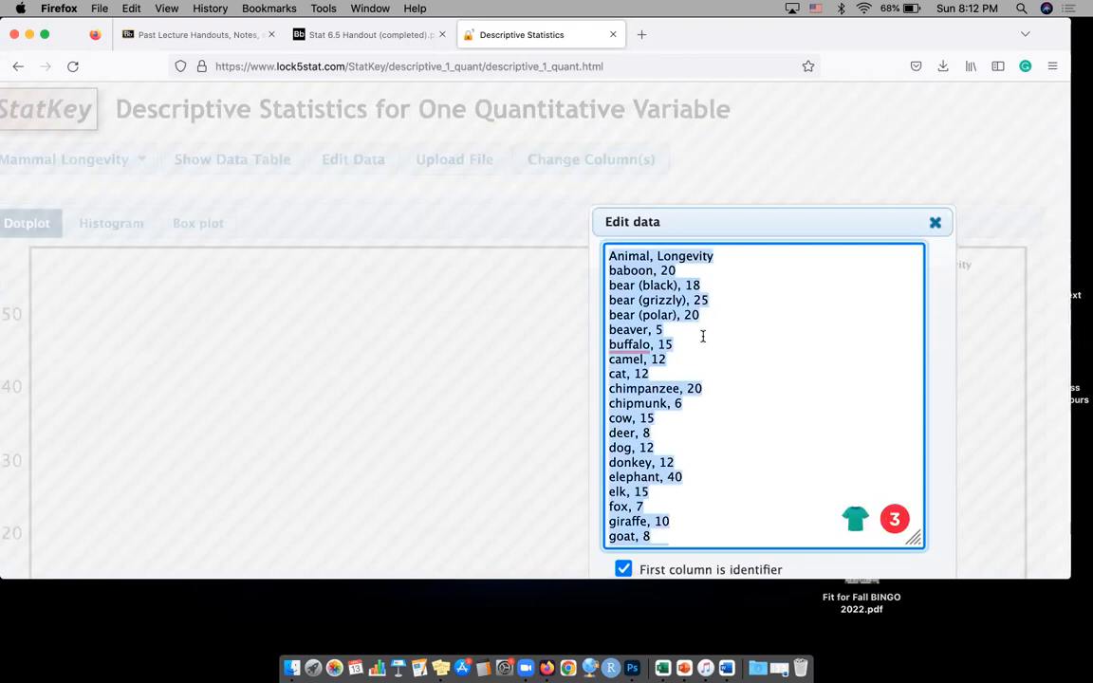
{"action": "key", "text": "BackSpace"}
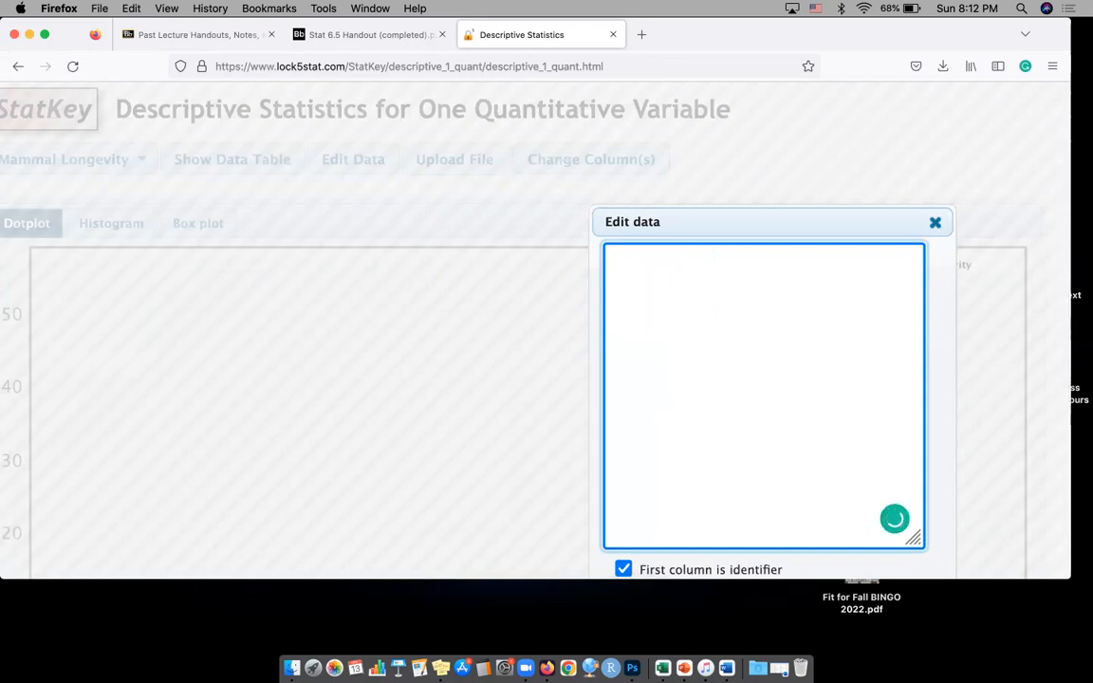
Turn off both the "First column is identifier" and "Data has header row" options for the edited data
{"action": "scroll", "coordinate": [717, 405], "scroll_direction": "down", "scroll_amount": 1}
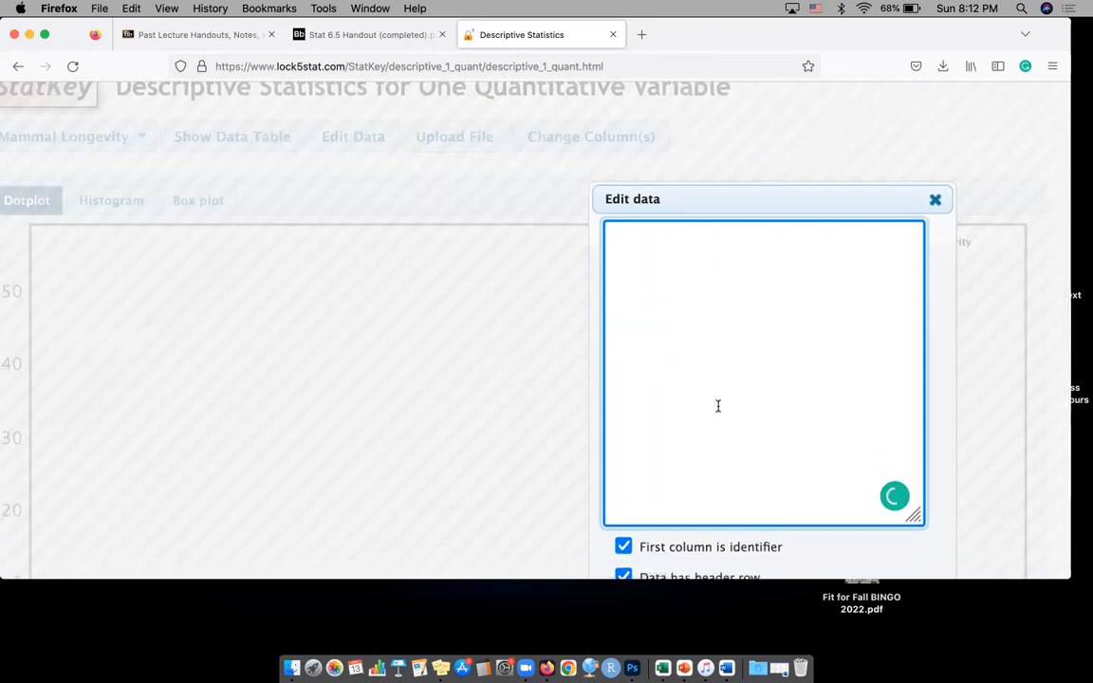
{"action": "scroll", "coordinate": [717, 405], "scroll_direction": "down", "scroll_amount": 2}
{"action": "scroll", "coordinate": [717, 405], "scroll_direction": "down", "scroll_amount": 1}
{"action": "left_click", "coordinate": [623, 466]}
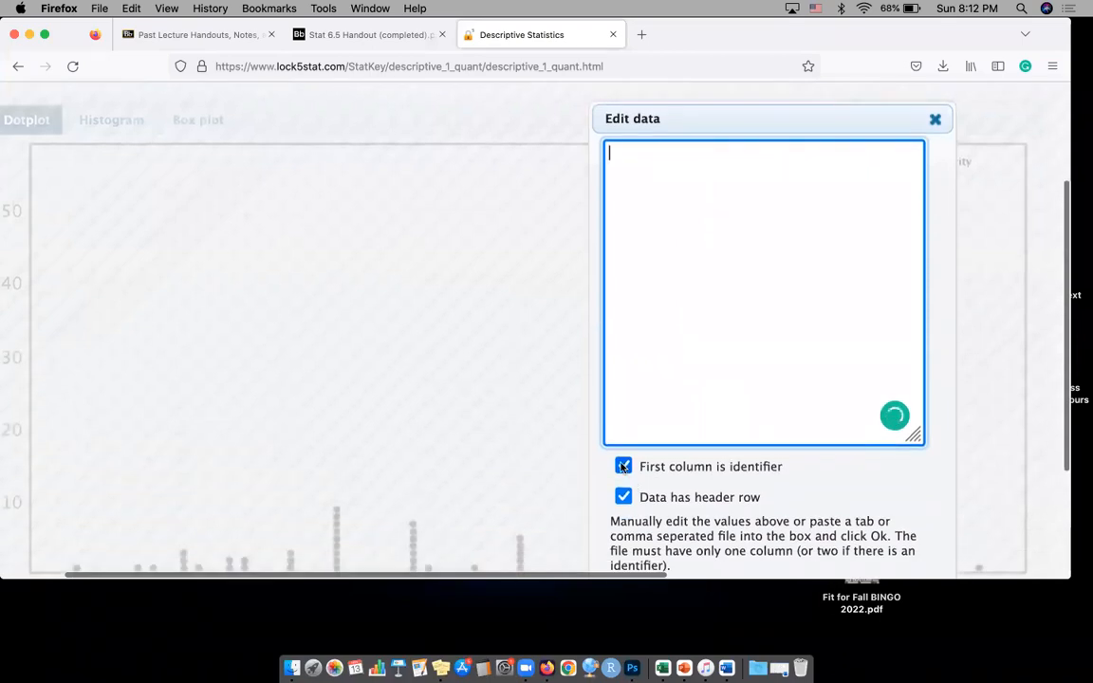
{"action": "left_click", "coordinate": [623, 497]}
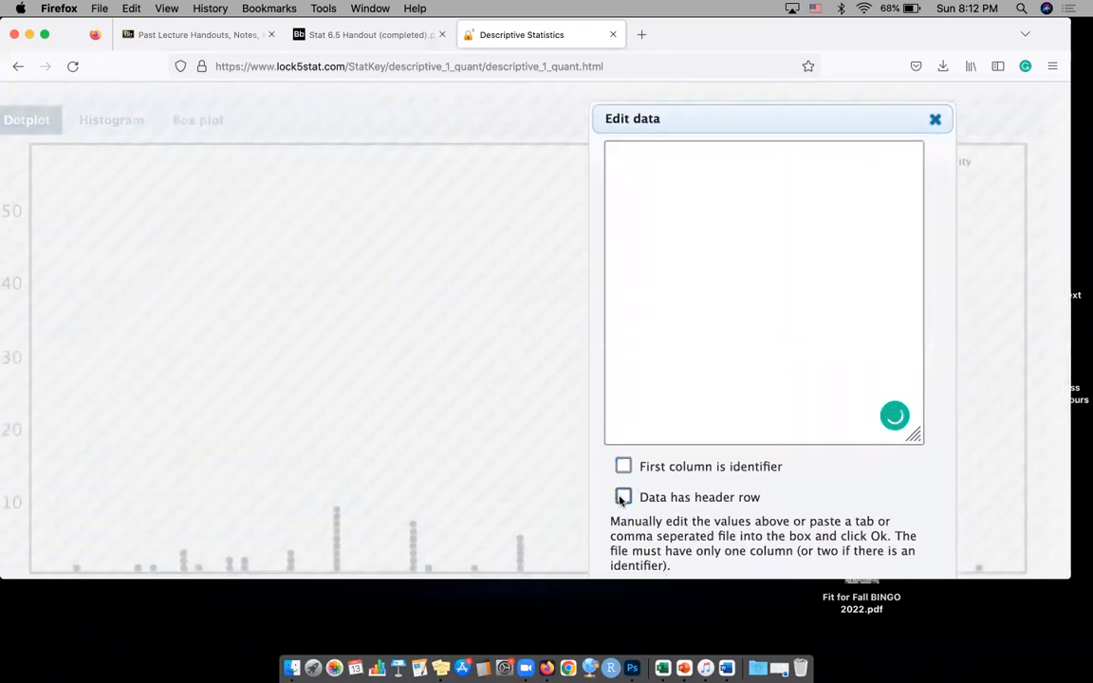
Enter the handout's differences for swimmers 1 and 2, 0.08 and 0.10, on separate lines of the empty dataset
{"action": "left_click", "coordinate": [651, 219]}
{"action": "left_click", "coordinate": [402, 36]}
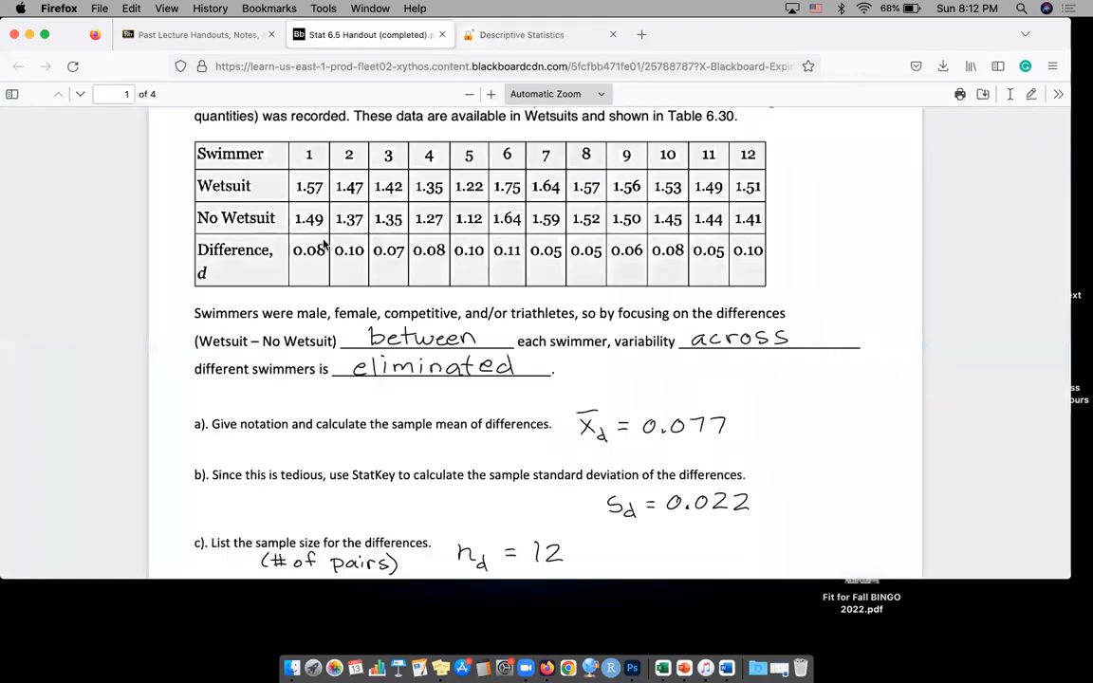
{"action": "left_click", "coordinate": [546, 38]}
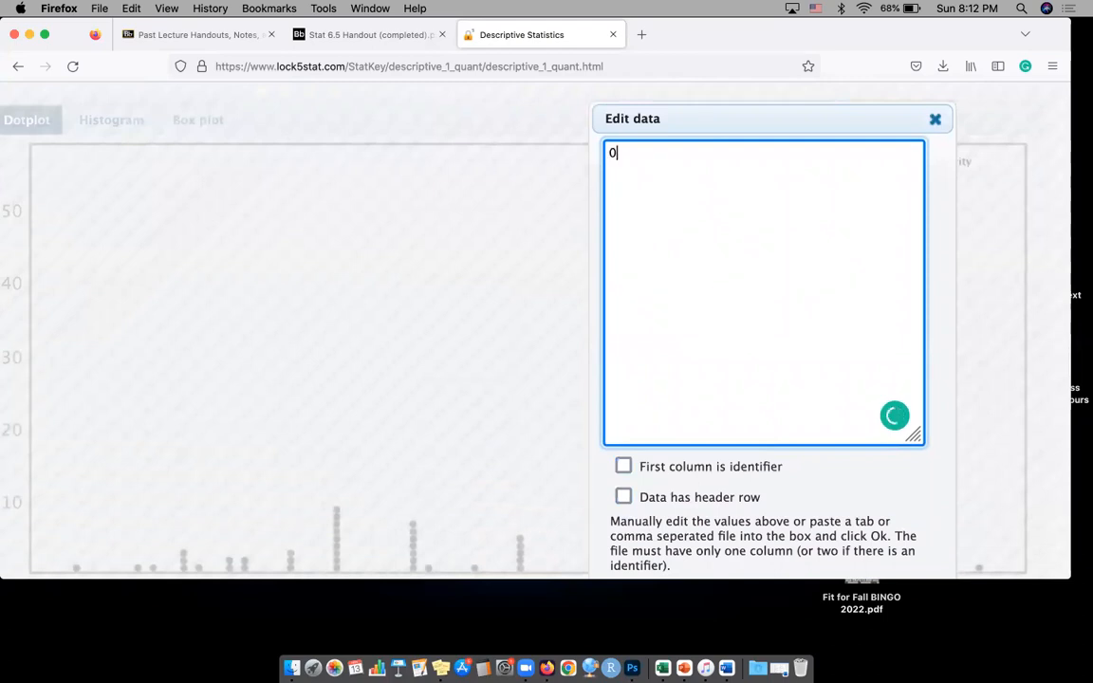
{"action": "type", "text": "0.08"}
{"action": "left_click", "coordinate": [347, 35]}
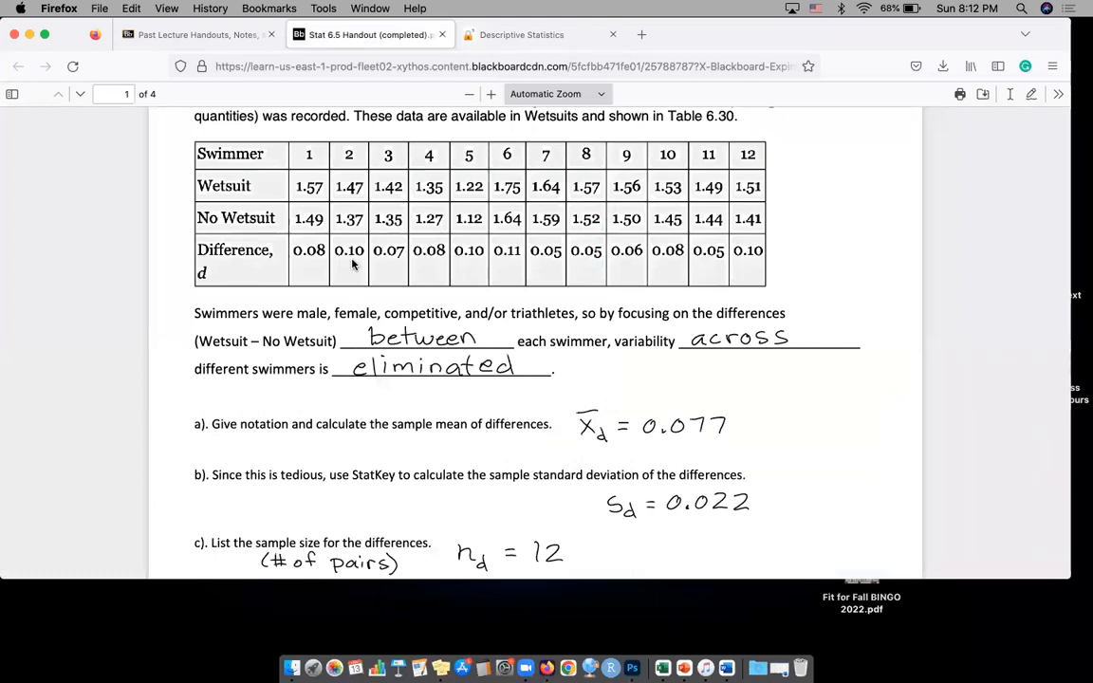
{"action": "left_click", "coordinate": [521, 35]}
{"action": "type", "text": "0.10"}
{"action": "key", "text": "Return"}
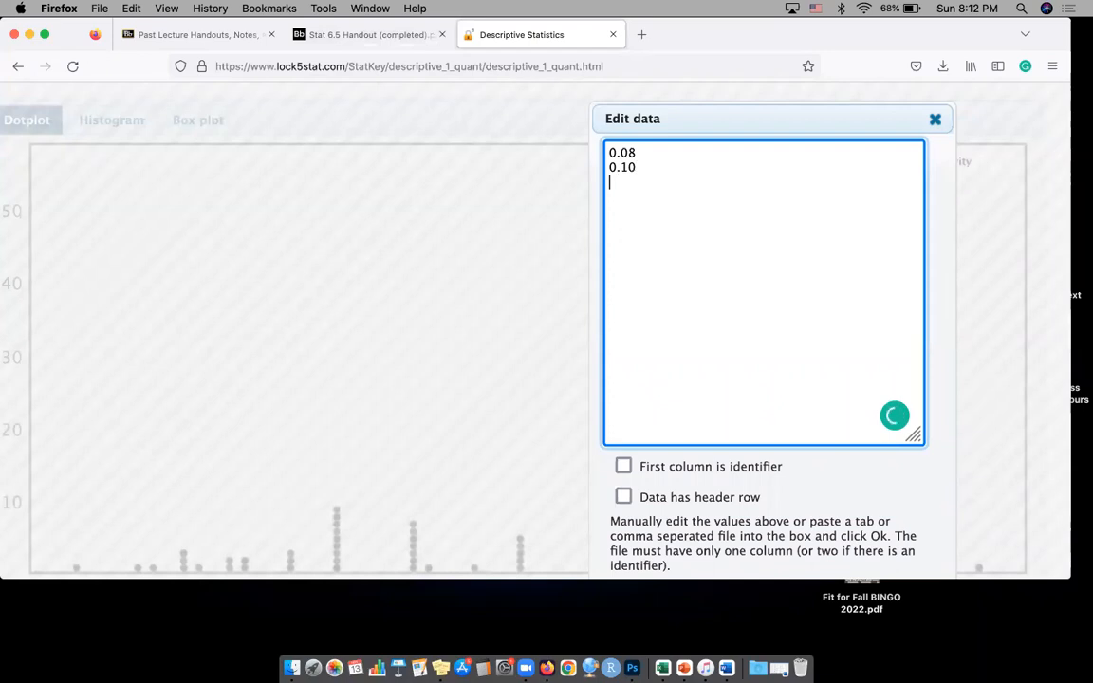
Add the handout's differences for swimmers 3 to 6 to the dataset: 0.07, 0.08, 0.10 and 0.11, one per line
{"action": "left_click", "coordinate": [369, 35]}
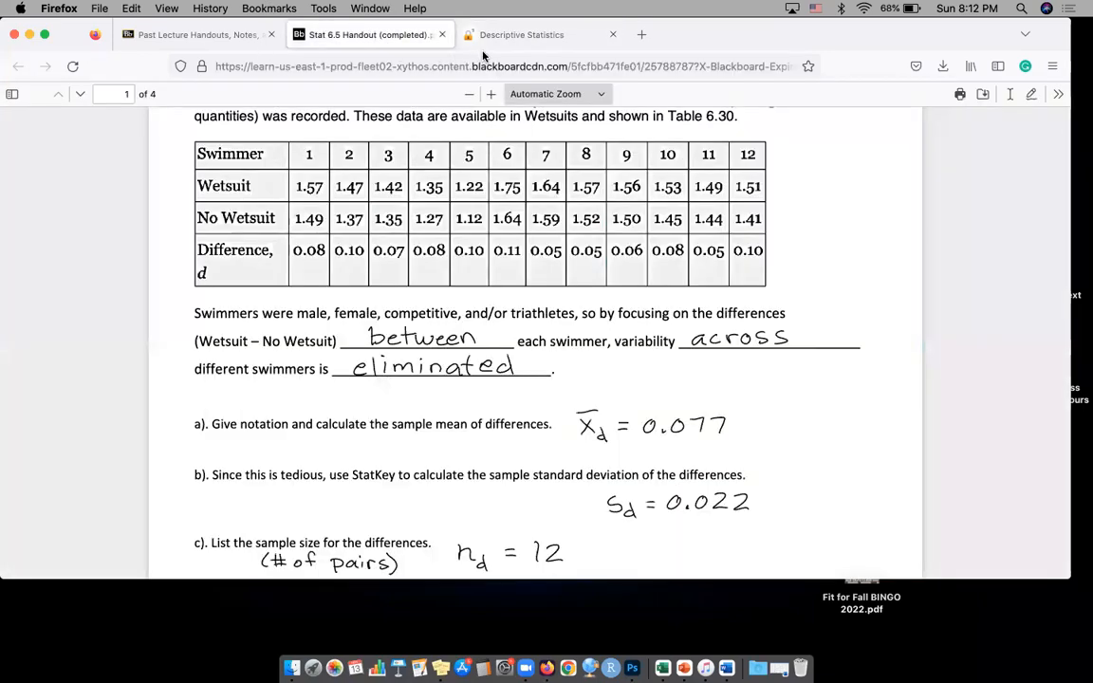
{"action": "left_click", "coordinate": [459, 32]}
{"action": "type", "text": "0.07"}
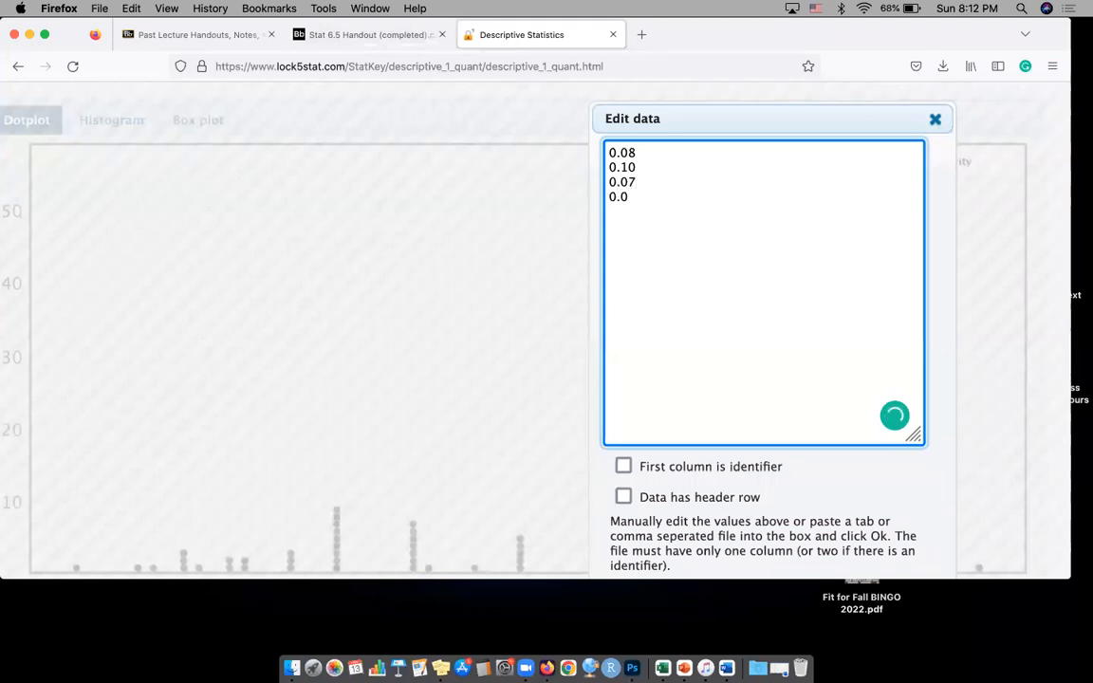
{"action": "left_click", "coordinate": [372, 35]}
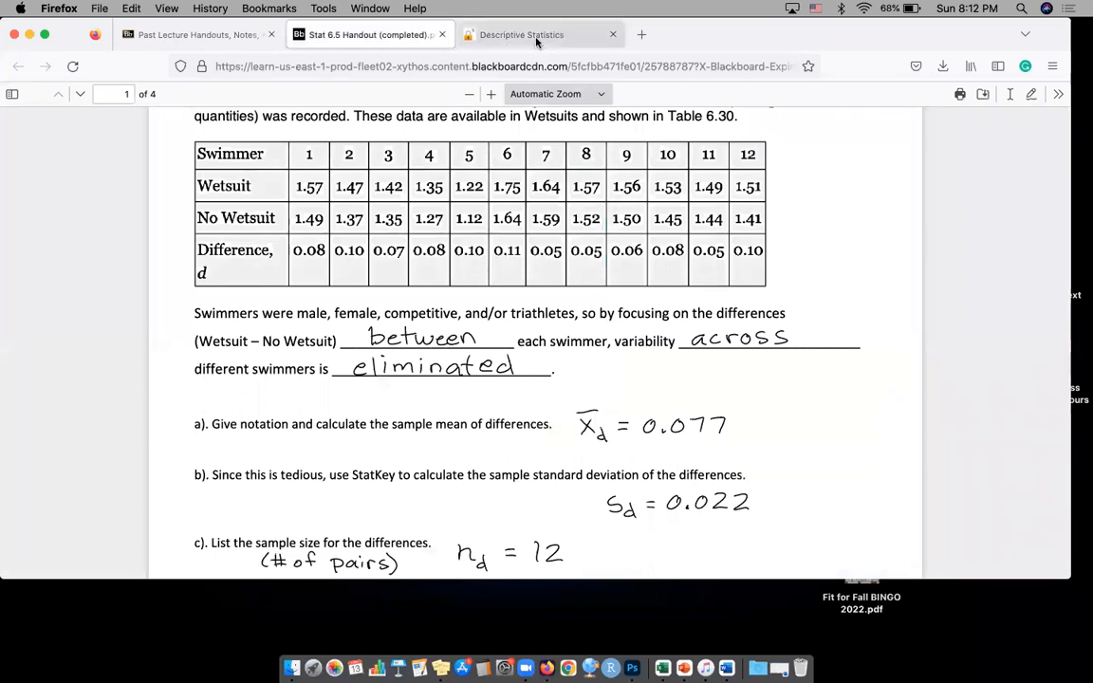
{"action": "left_click", "coordinate": [481, 32]}
{"action": "type", "text": "0.10"}
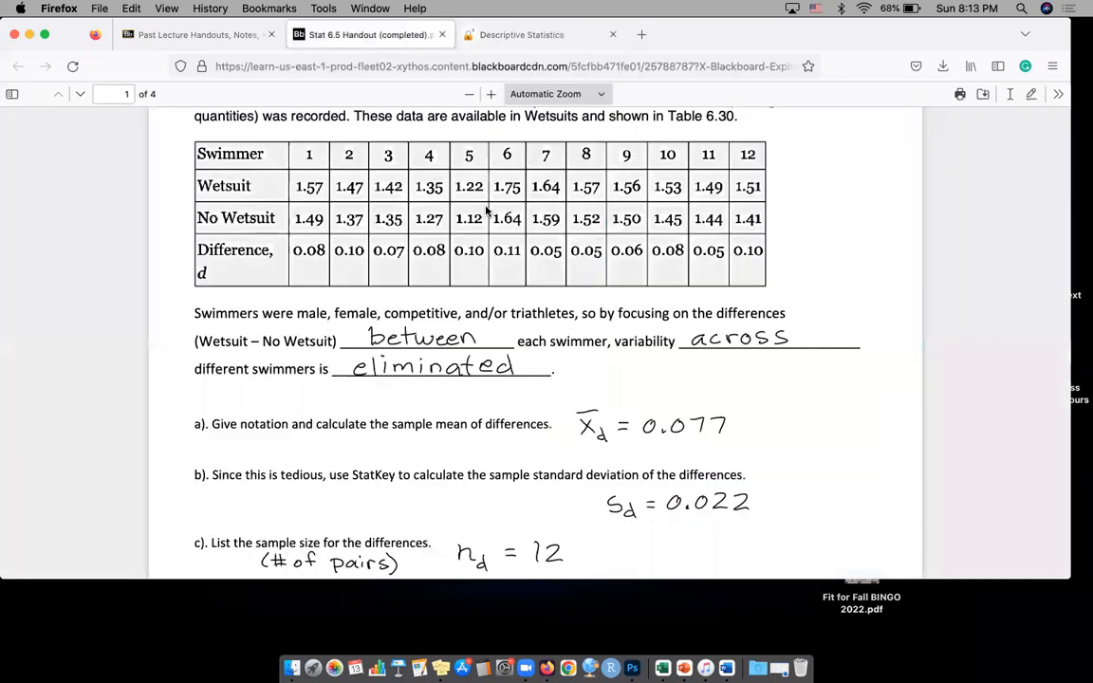
Look up the differences for swimmers 7 and 8 in the handout and add 0.05 and 0.05 as new data lines
{"action": "left_click", "coordinate": [347, 35]}
{"action": "left_click", "coordinate": [546, 42]}
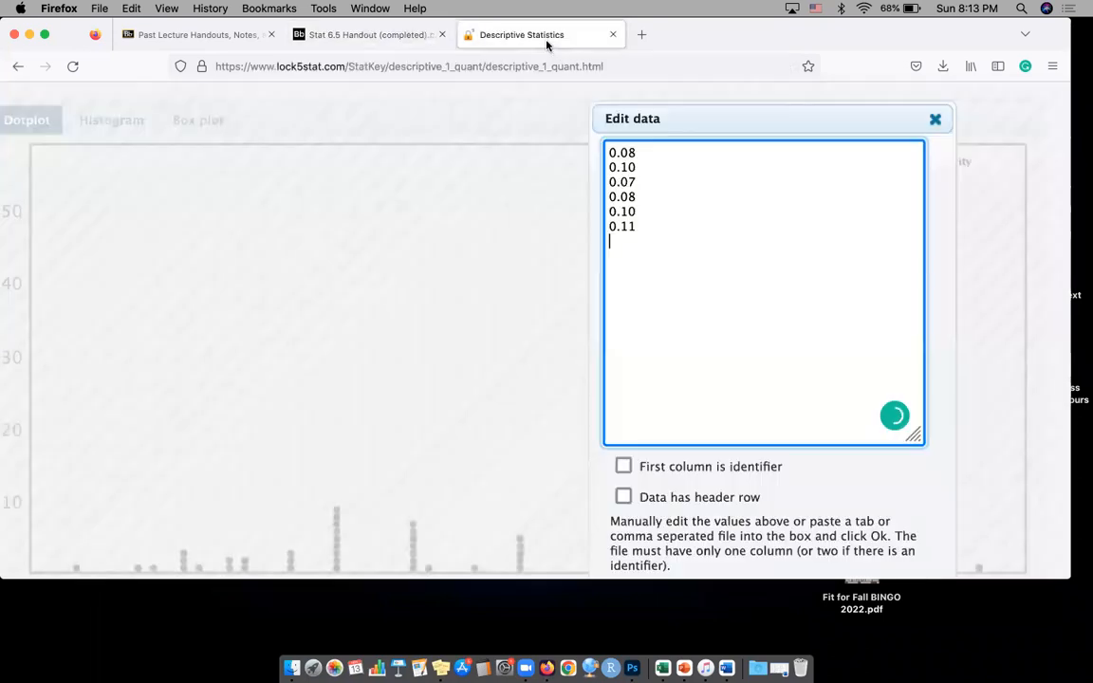
{"action": "key", "text": "Return"}
{"action": "type", "text": "0.05 0.05 "}
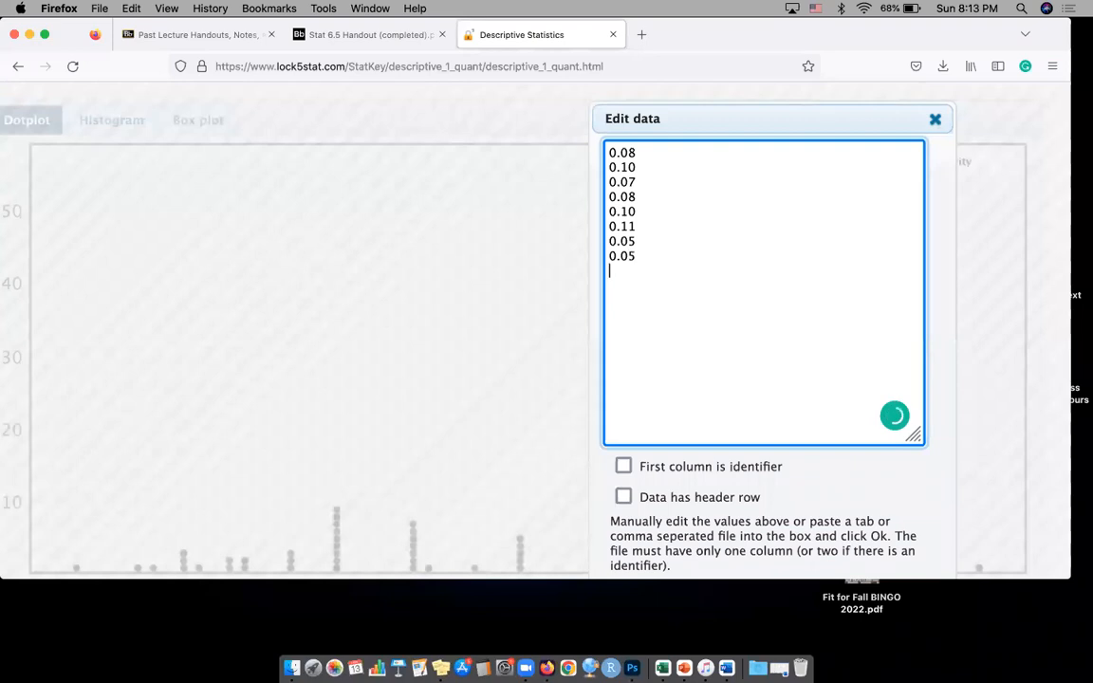
{"action": "type", "text": "0.06"}
Add the differences for swimmers 9 to 11 from the handout table: 0.06, 0.08 and 0.05, each on its own line
{"action": "left_click", "coordinate": [370, 34]}
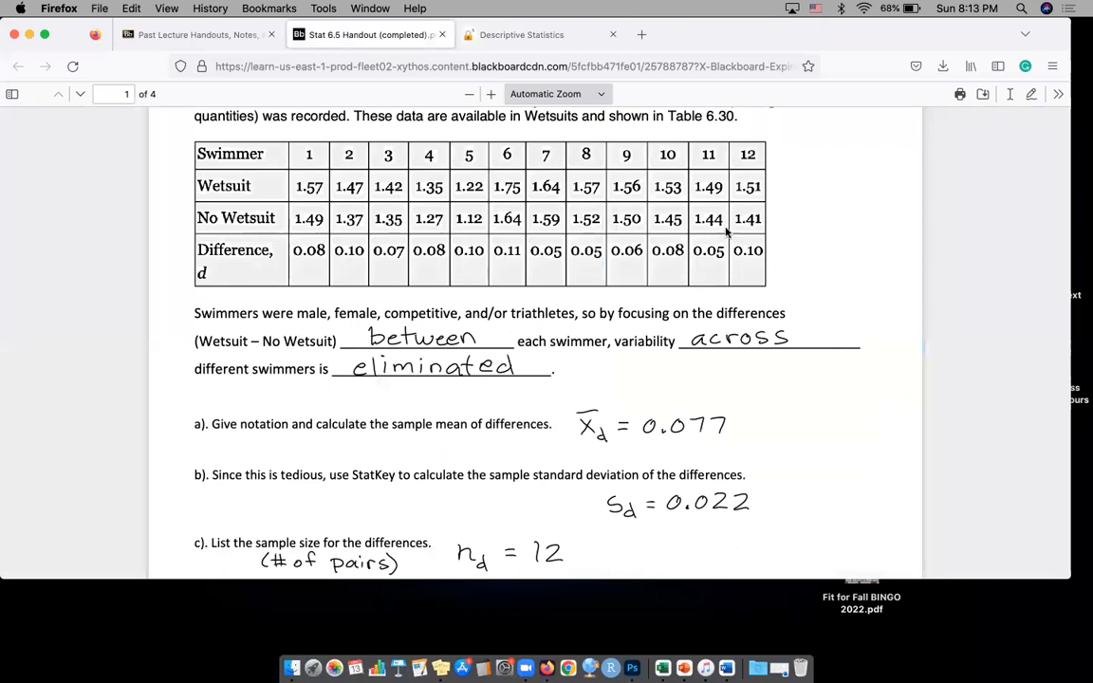
{"action": "left_click", "coordinate": [522, 41]}
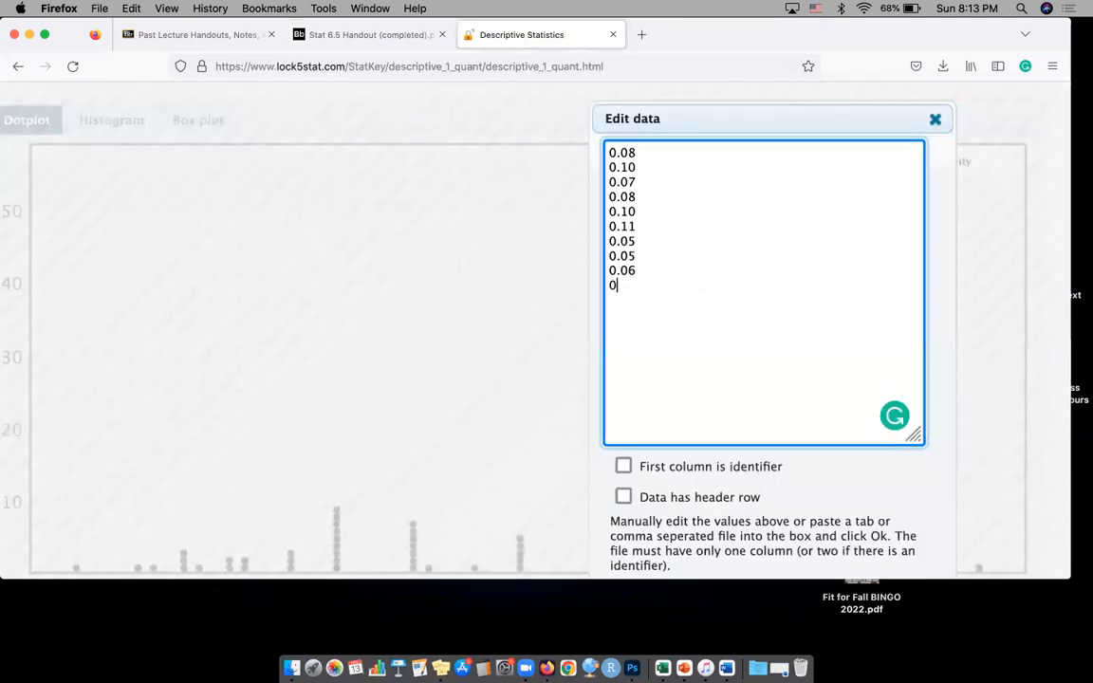
{"action": "type", "text": "8"}
{"action": "key", "text": "Return"}
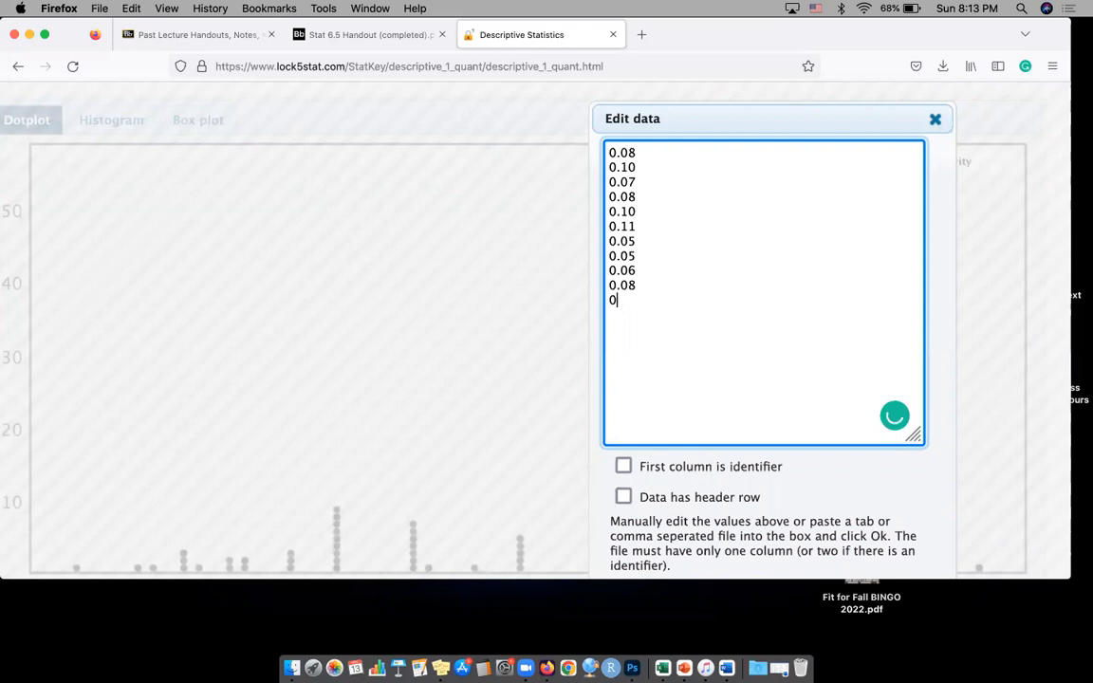
{"action": "type", "text": "0.05"}
{"action": "key", "text": "Return"}
Enter swimmer 12's difference, 0.10, as the last data line and apply the edited dataset
{"action": "left_click", "coordinate": [369, 38]}
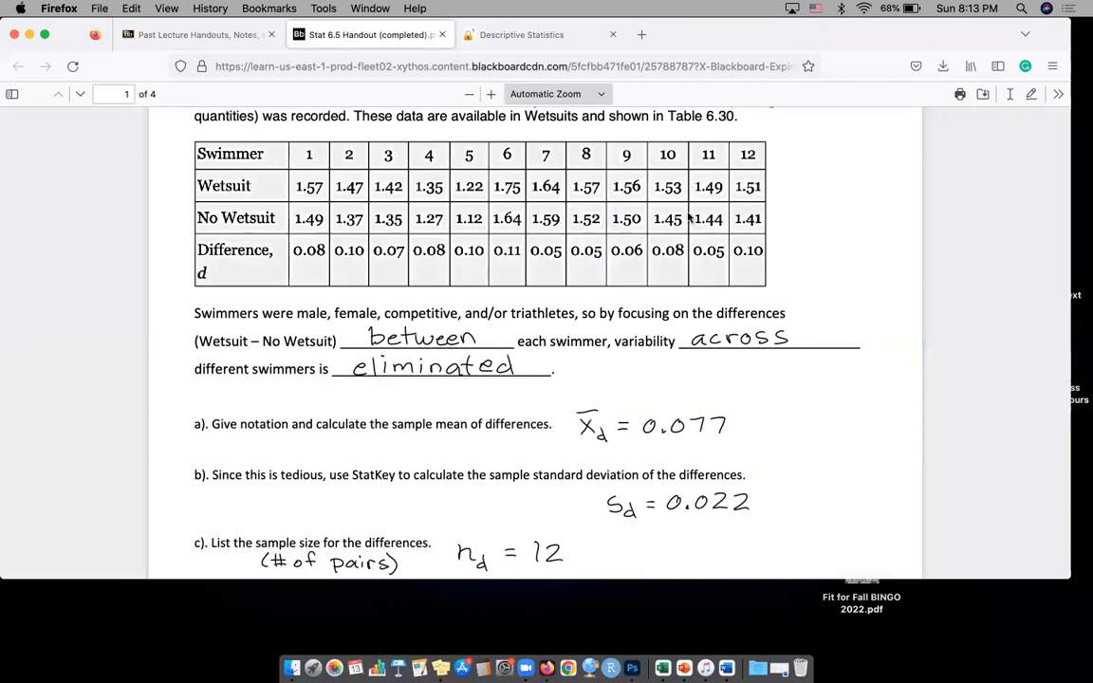
{"action": "left_click", "coordinate": [483, 34]}
{"action": "type", "text": "0.10"}
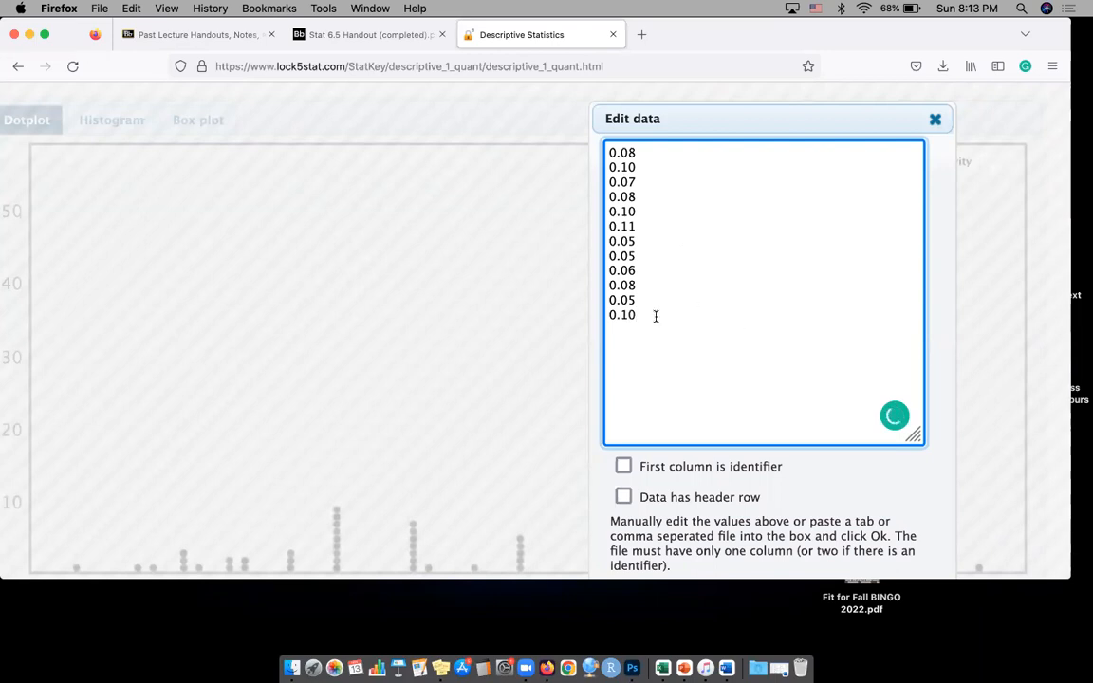
{"action": "scroll", "coordinate": [664, 293], "scroll_direction": "down", "scroll_amount": 3}
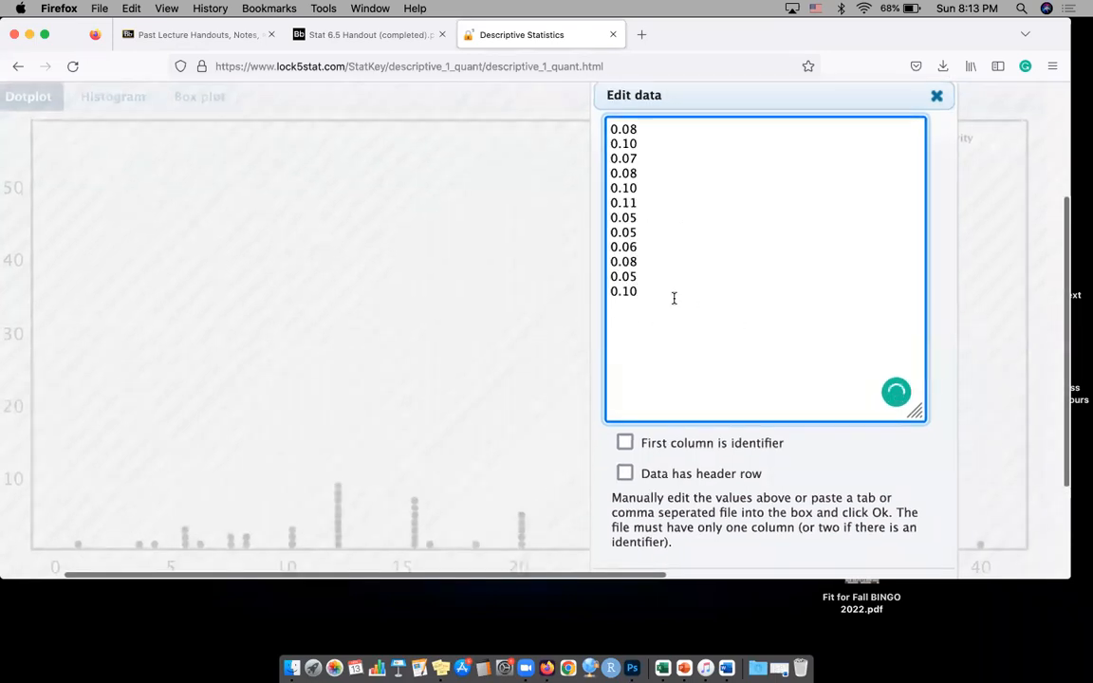
{"action": "scroll", "coordinate": [669, 341], "scroll_direction": "down", "scroll_amount": 3}
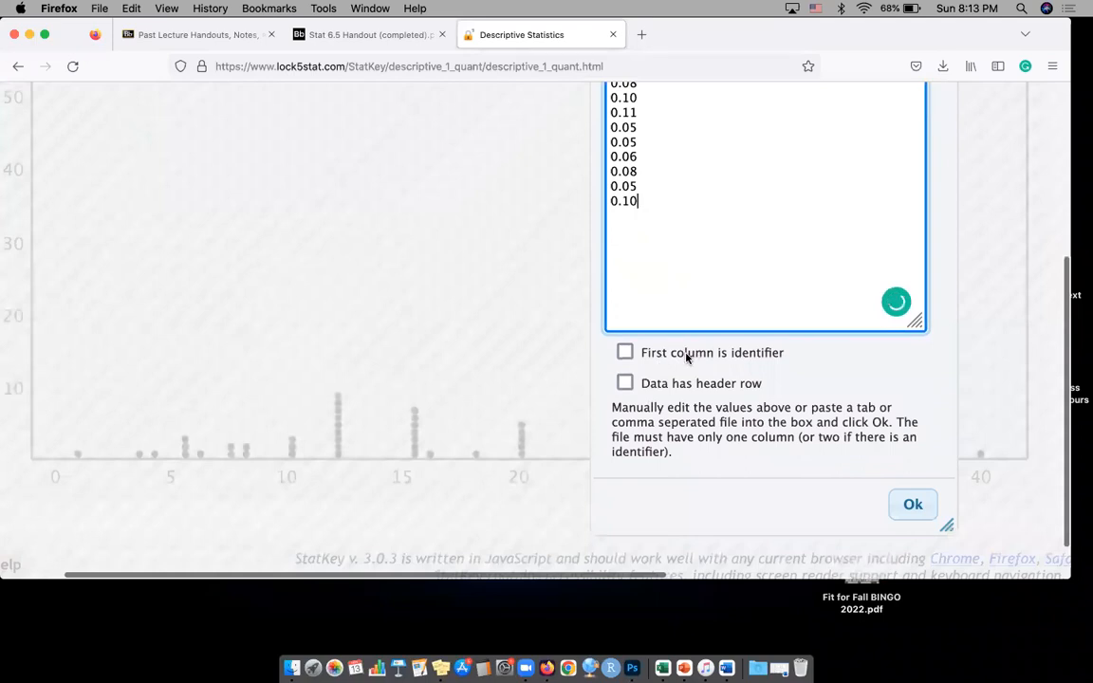
{"action": "scroll", "coordinate": [664, 386], "scroll_direction": "down", "scroll_amount": 1}
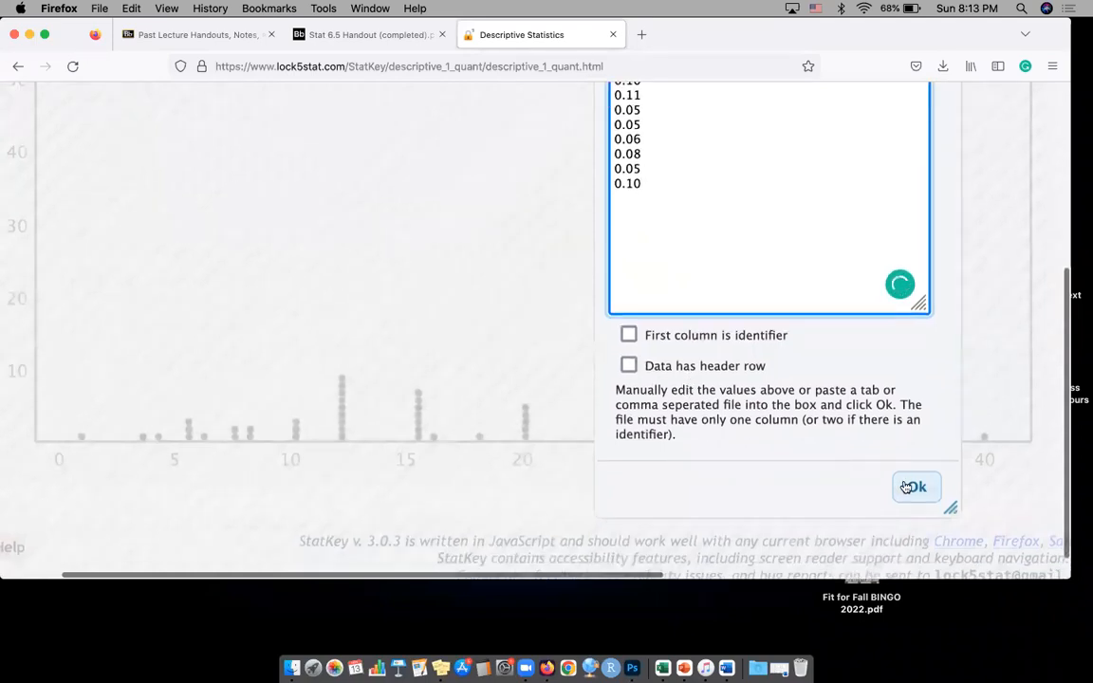
{"action": "left_click", "coordinate": [909, 485]}
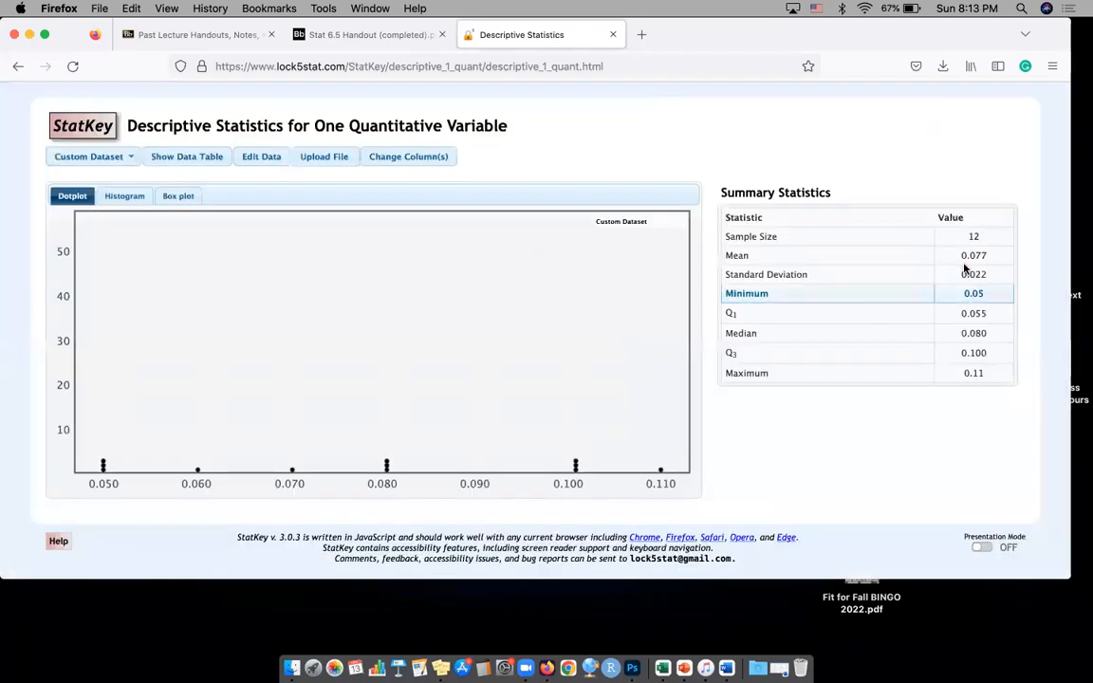
Compare the mean and standard deviation in the summary statistics with the handout's answers to parts a and b
{"action": "scroll", "coordinate": [1002, 269], "scroll_direction": "up", "scroll_amount": 5}
{"action": "scroll", "coordinate": [1002, 269], "scroll_direction": "right", "scroll_amount": 1}
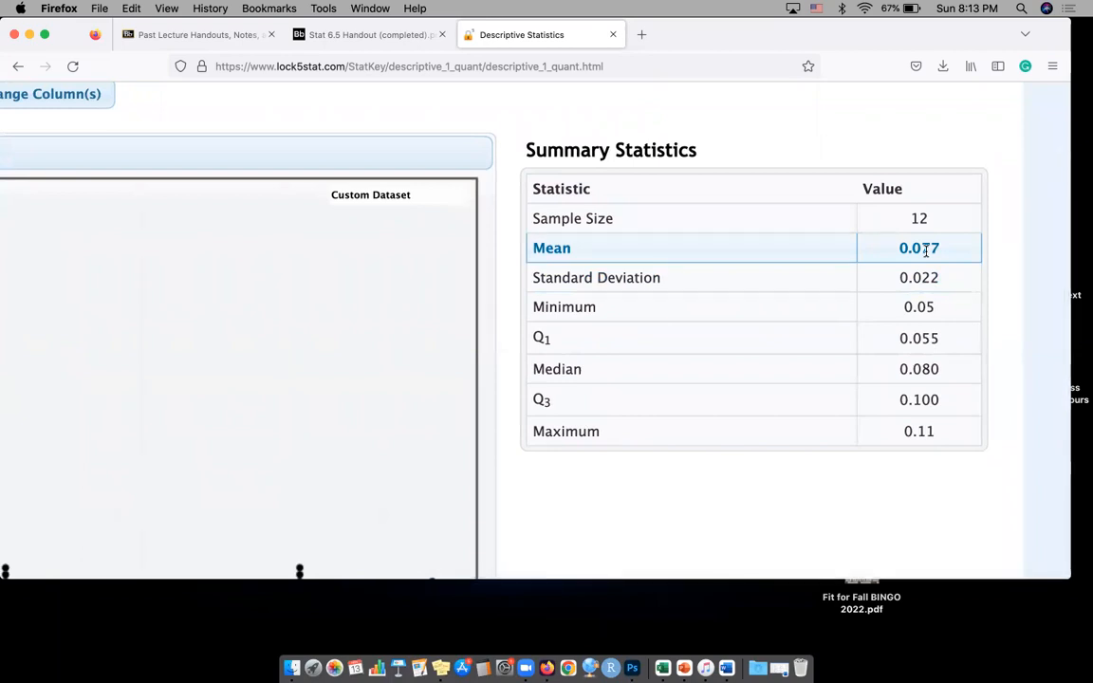
{"action": "left_click", "coordinate": [366, 38]}
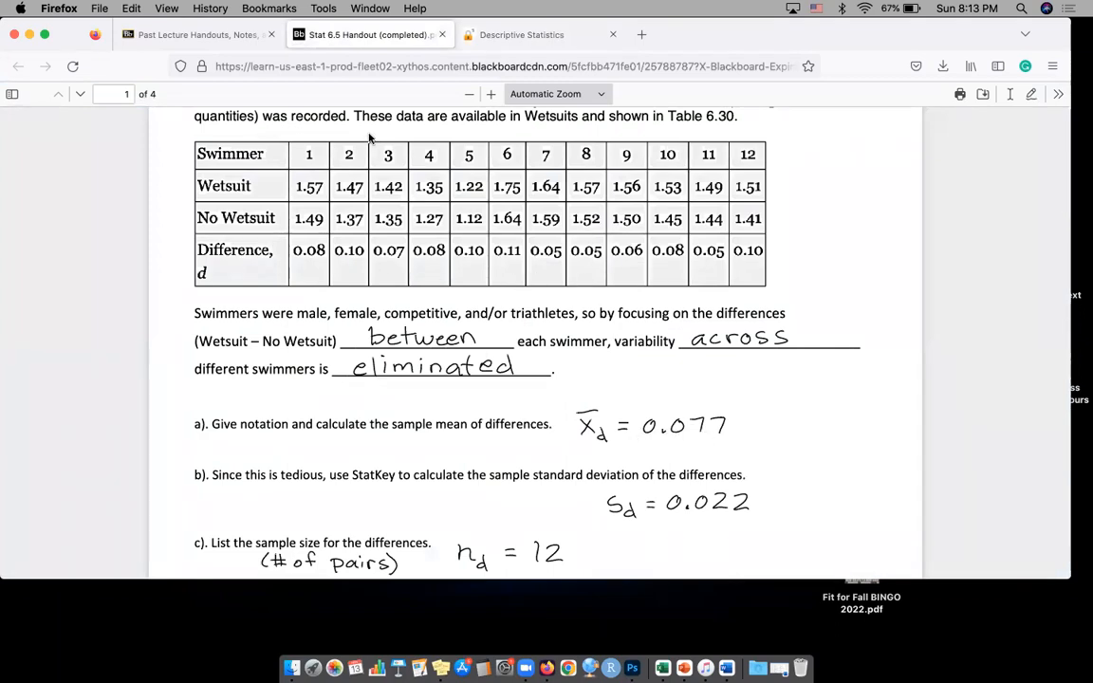
{"action": "left_click", "coordinate": [524, 35]}
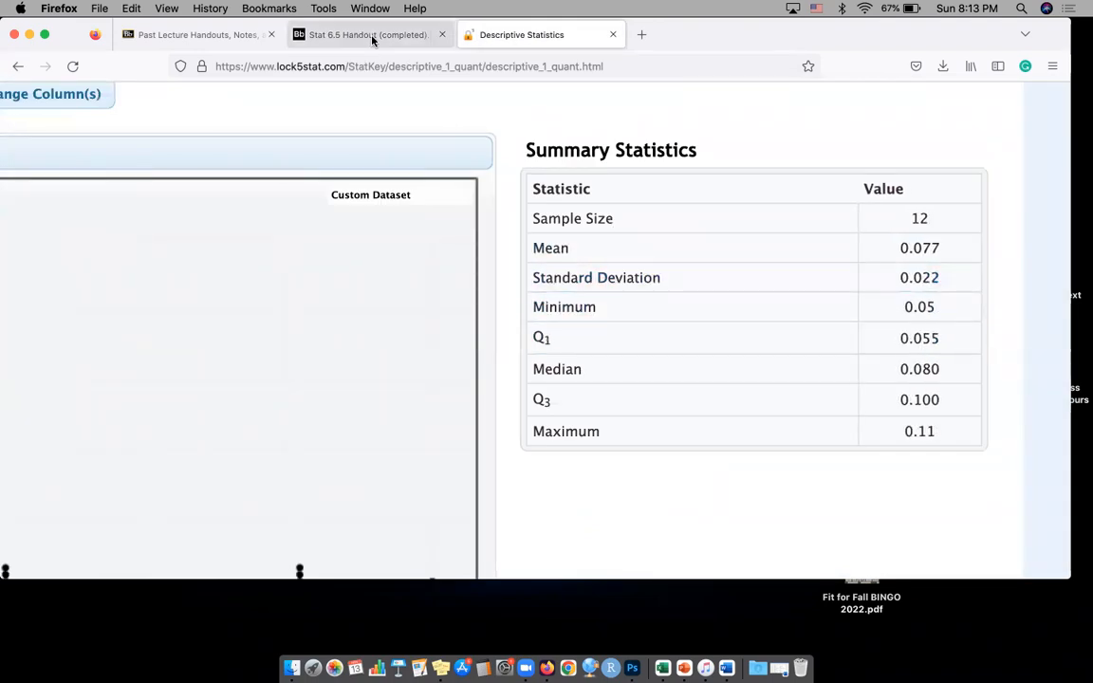
{"action": "left_click", "coordinate": [334, 34]}
{"action": "scroll", "coordinate": [688, 474], "scroll_direction": "down", "scroll_amount": 1}
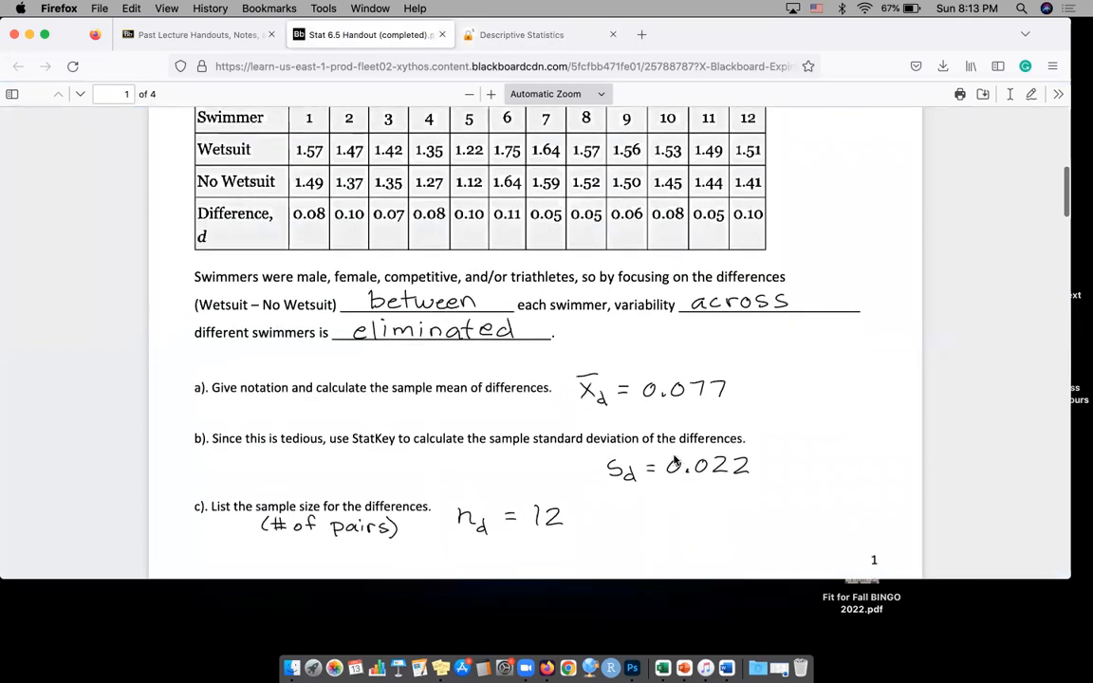
Review the handout's wetsuit answers for the mean, standard deviation and sample size of the differences in parts a to c
{"action": "scroll", "coordinate": [674, 424], "scroll_direction": "down", "scroll_amount": 1}
{"action": "scroll", "coordinate": [673, 424], "scroll_direction": "down", "scroll_amount": 1}
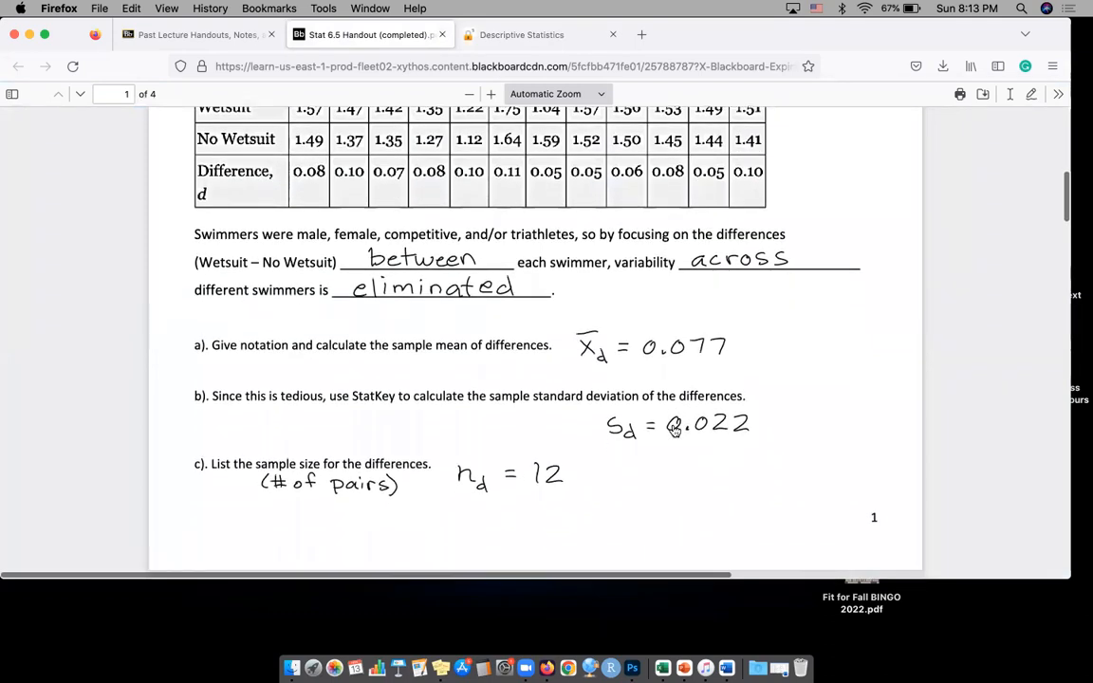
{"action": "scroll", "coordinate": [673, 429], "scroll_direction": "down", "scroll_amount": 1}
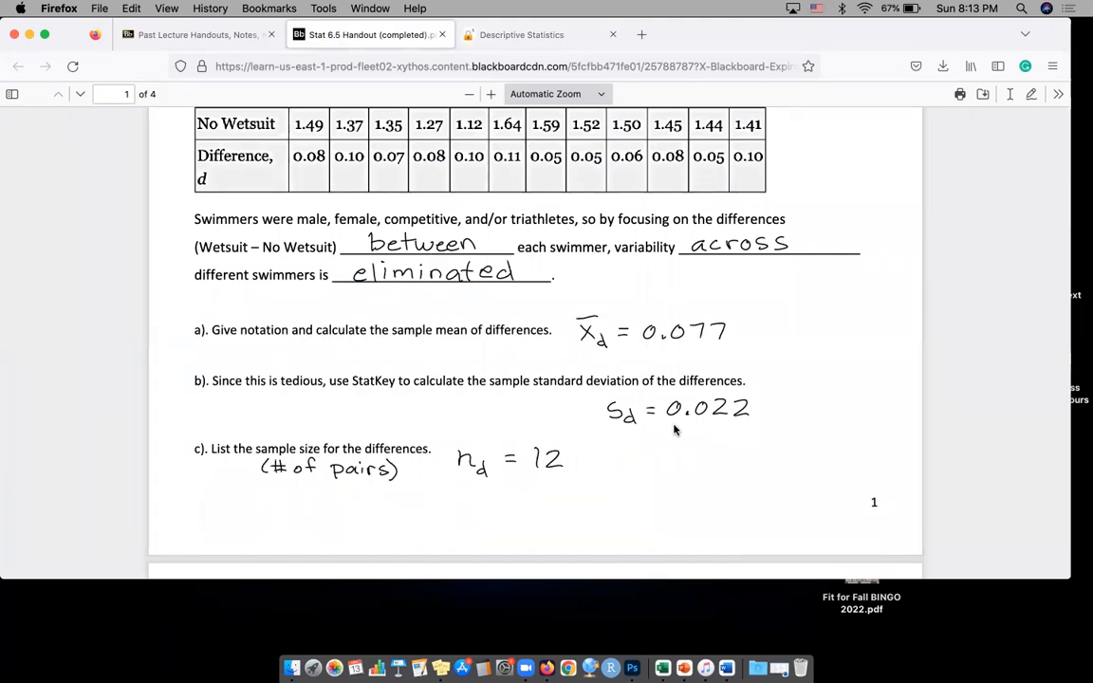
{"action": "scroll", "coordinate": [674, 430], "scroll_direction": "down", "scroll_amount": 1}
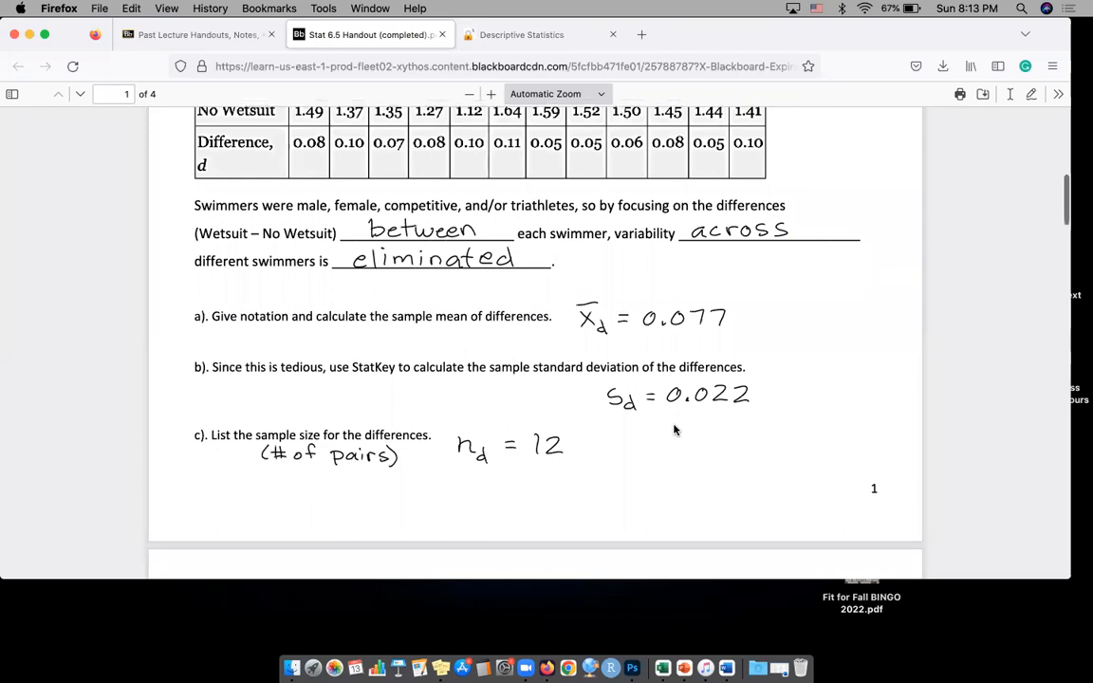
{"action": "scroll", "coordinate": [673, 430], "scroll_direction": "down", "scroll_amount": 1}
{"action": "scroll", "coordinate": [675, 437], "scroll_direction": "up", "scroll_amount": 2}
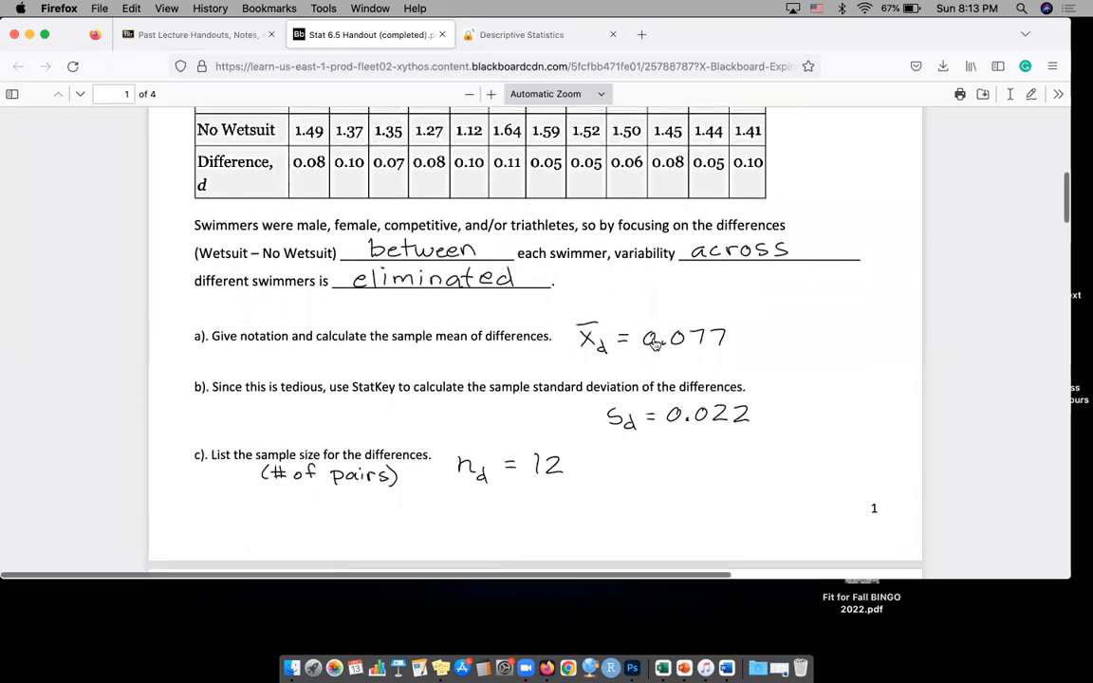
{"action": "scroll", "coordinate": [654, 345], "scroll_direction": "up", "scroll_amount": 1}
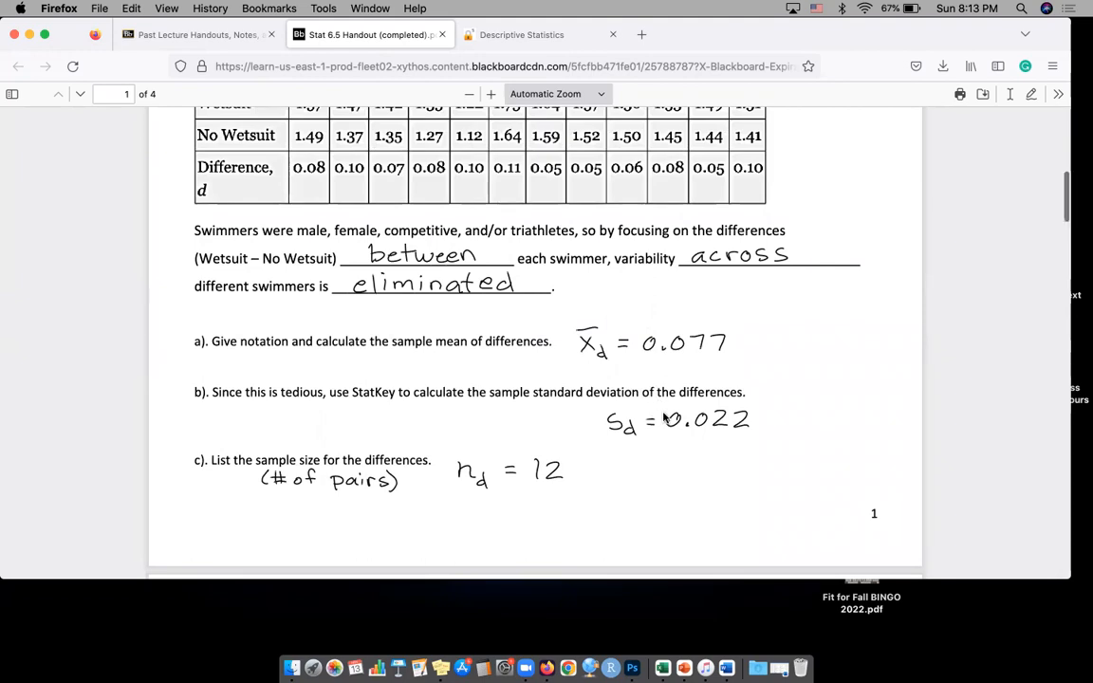
Go on through the handout to the CAOS Comparisons self-quiz with its table of before and after scores
{"action": "scroll", "coordinate": [662, 413], "scroll_direction": "down", "scroll_amount": 1}
{"action": "scroll", "coordinate": [663, 417], "scroll_direction": "down", "scroll_amount": 10}
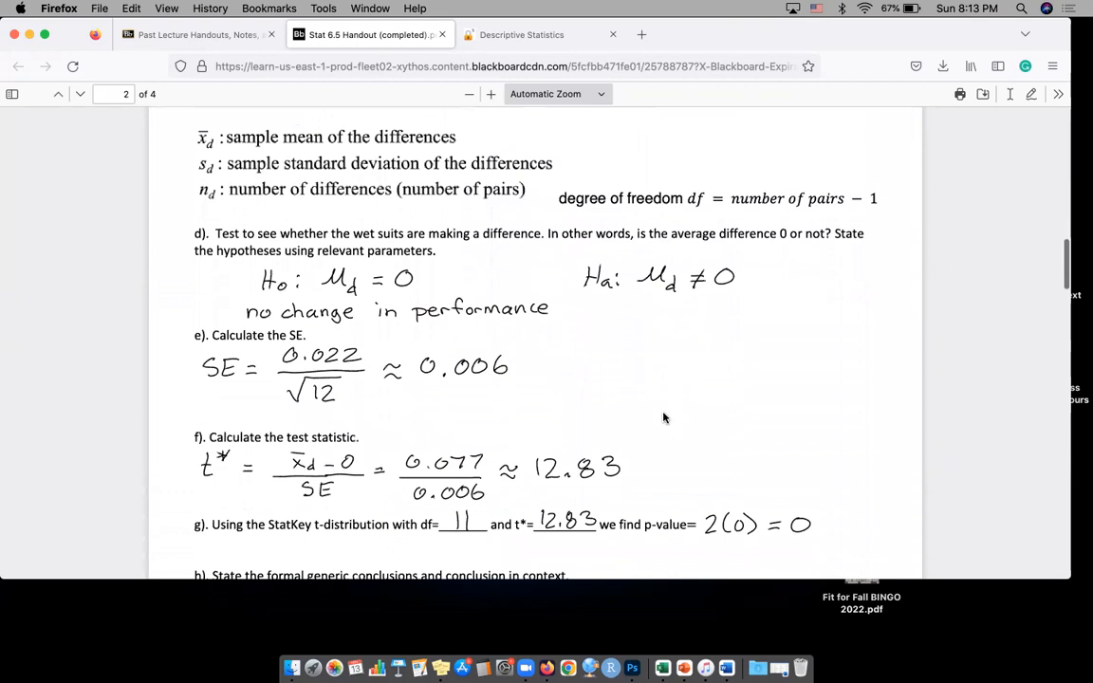
{"action": "scroll", "coordinate": [663, 417], "scroll_direction": "down", "scroll_amount": 15}
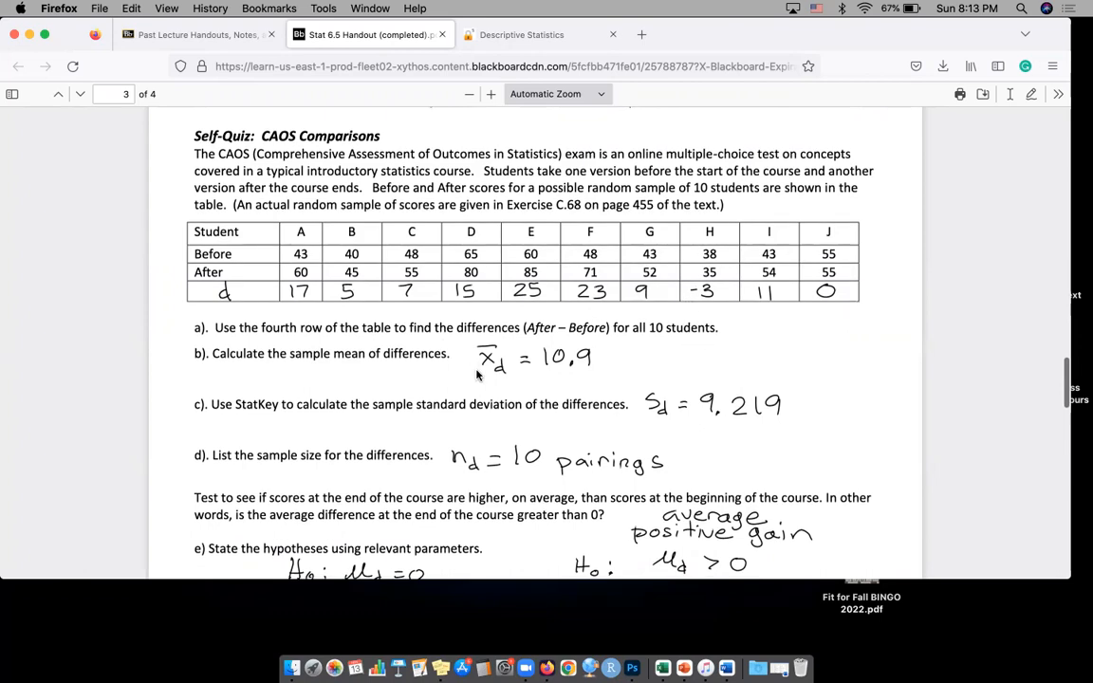
{"action": "scroll", "coordinate": [432, 327], "scroll_direction": "down", "scroll_amount": 1}
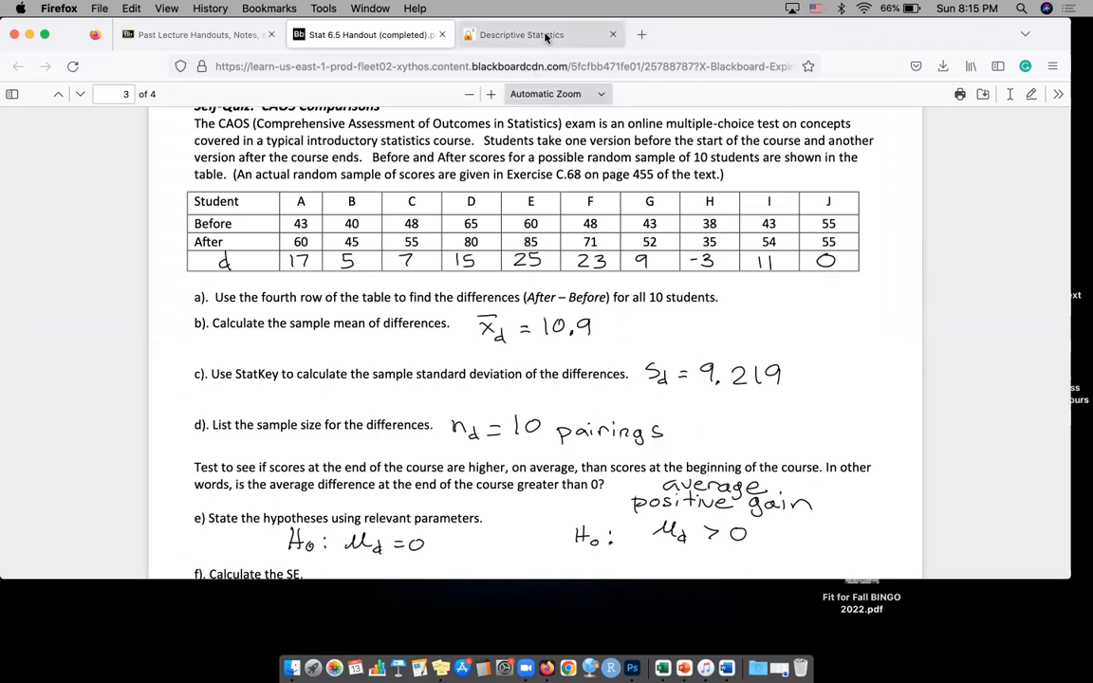
Return to StatKey's home page and reopen the descriptive statistics tool for one quantitative variable
{"action": "left_click", "coordinate": [503, 36]}
{"action": "scroll", "coordinate": [335, 288], "scroll_direction": "down", "scroll_amount": 5}
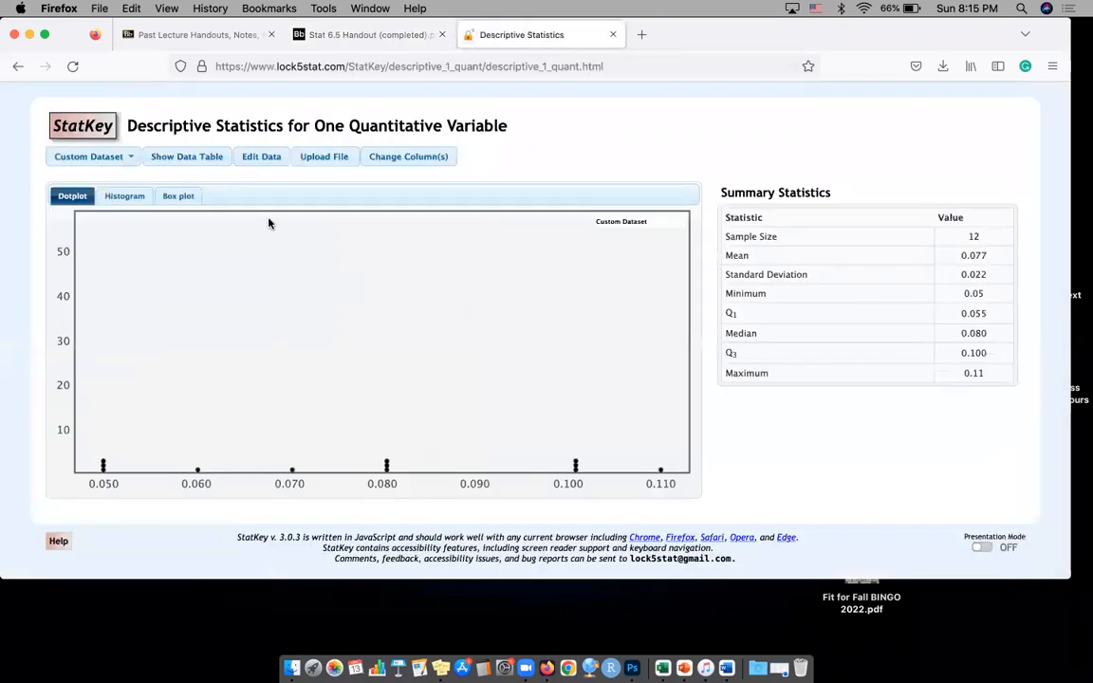
{"action": "left_click", "coordinate": [78, 119]}
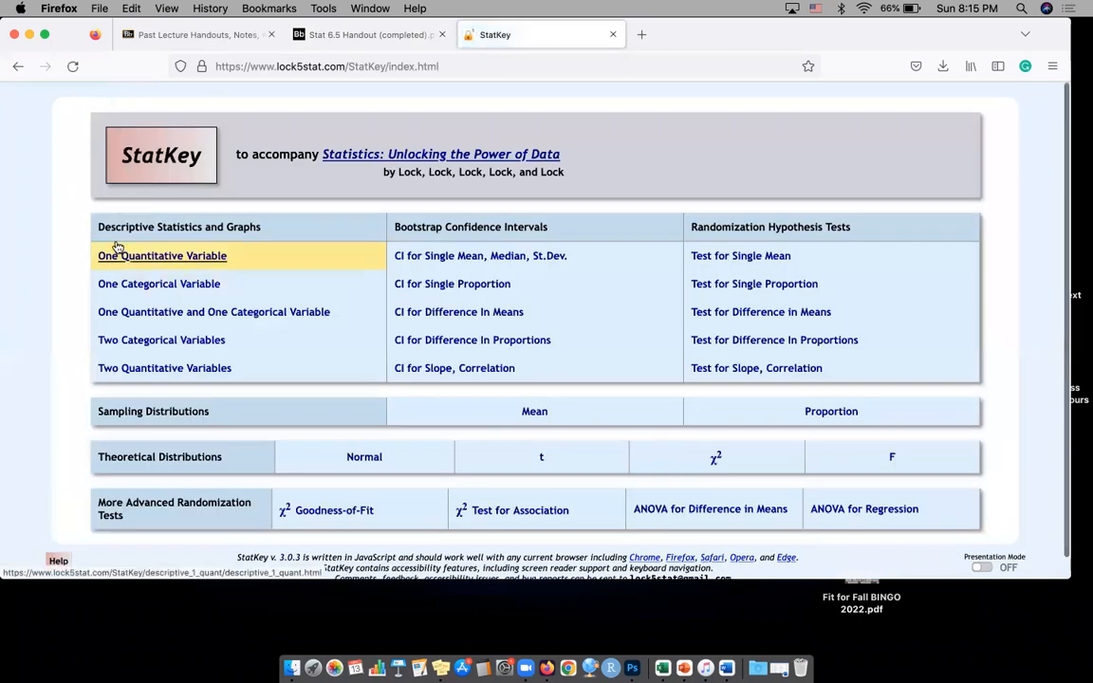
{"action": "scroll", "coordinate": [127, 251], "scroll_direction": "up", "scroll_amount": 1}
{"action": "left_click", "coordinate": [152, 256]}
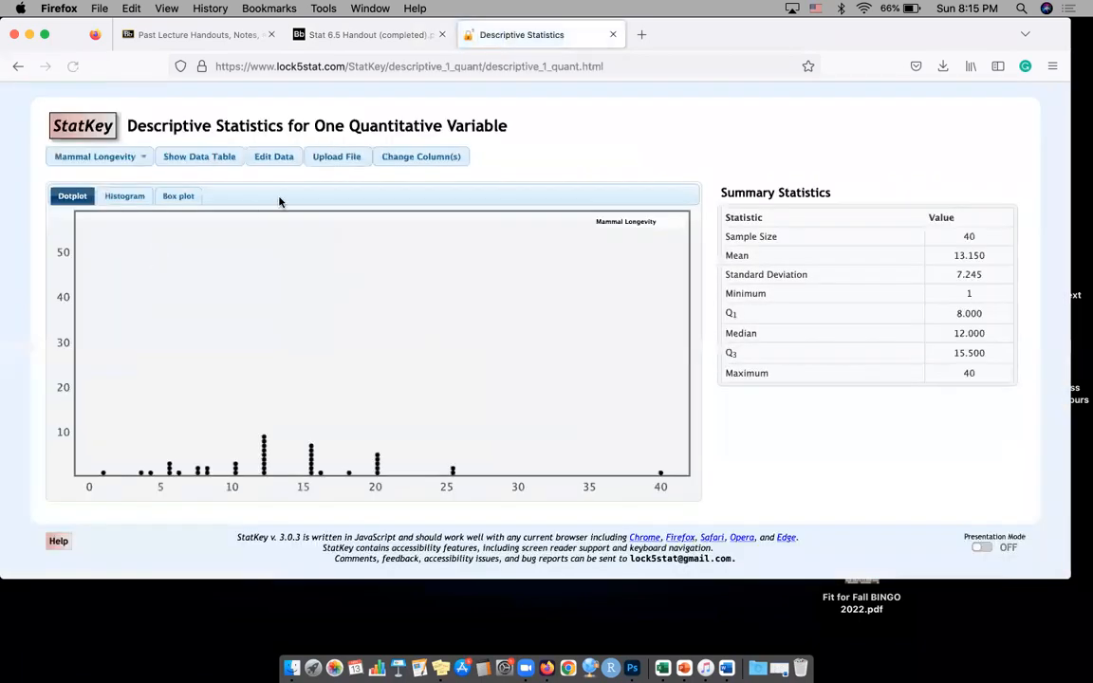
Clear all the Mammal Longevity sample data for editing and turn off the first-column identifier and header row options
{"action": "left_click", "coordinate": [275, 157]}
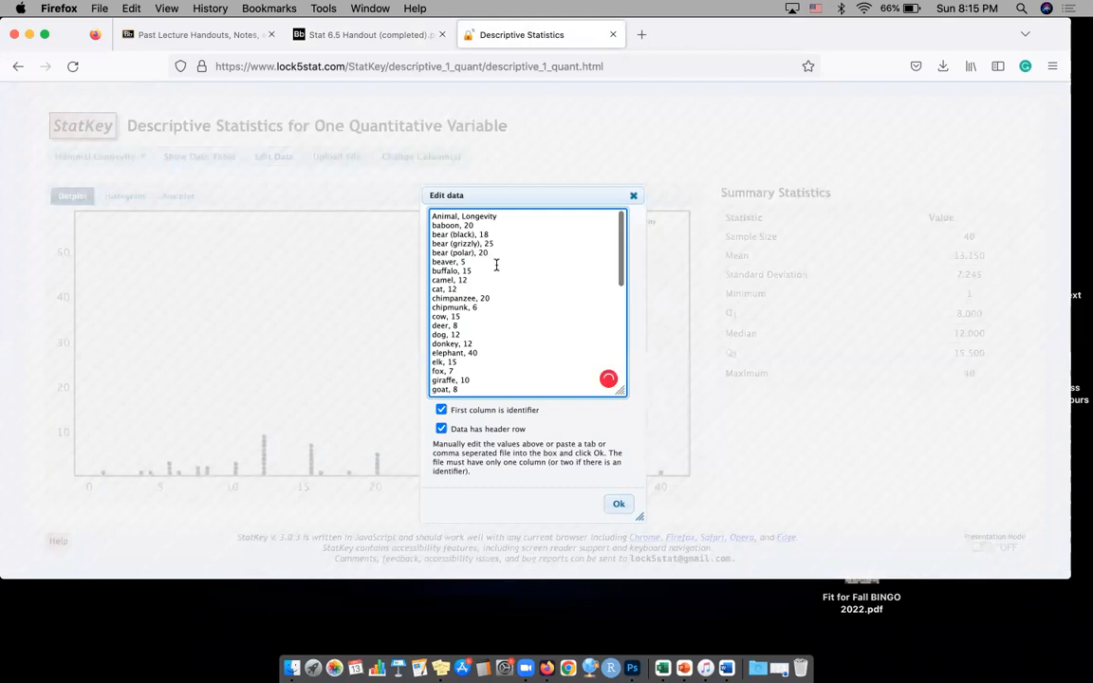
{"action": "left_click_drag", "start_coordinate": [496, 297], "coordinate": [454, 250]}
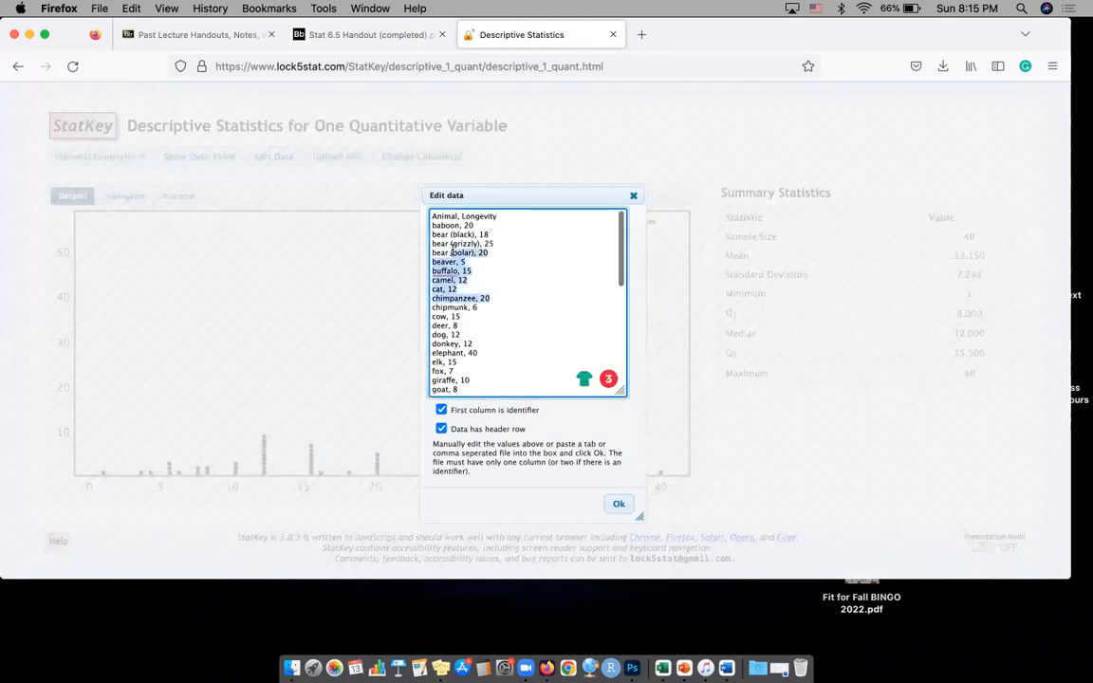
{"action": "key", "text": "ctrl+a"}
{"action": "key", "text": "BackSpace"}
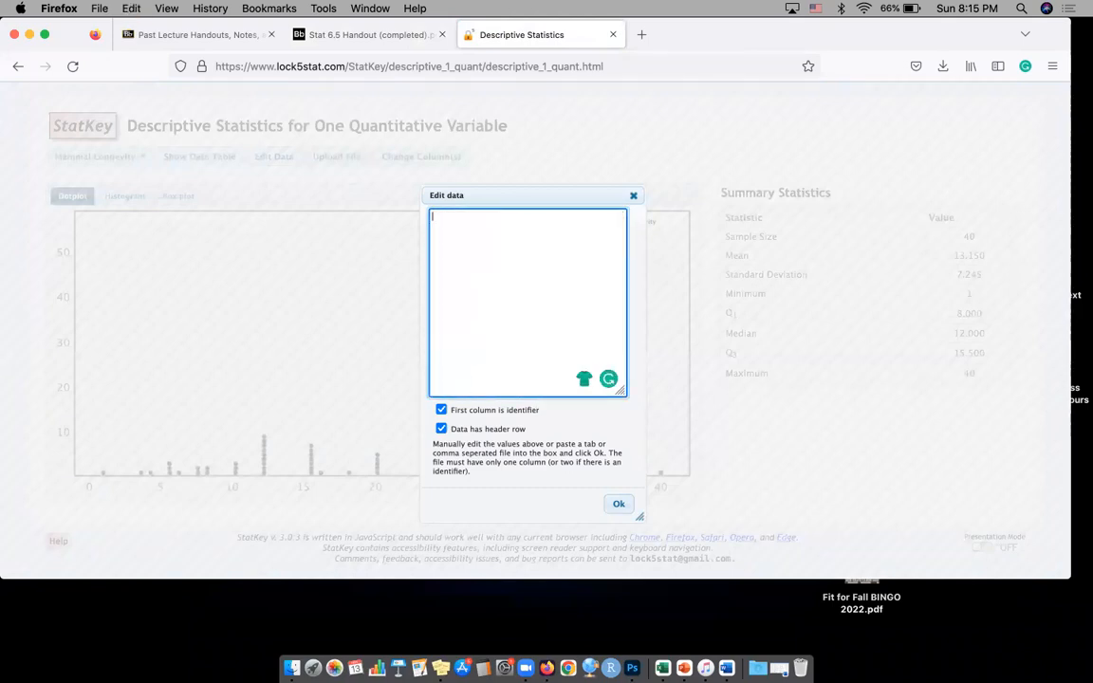
{"action": "left_click", "coordinate": [441, 409]}
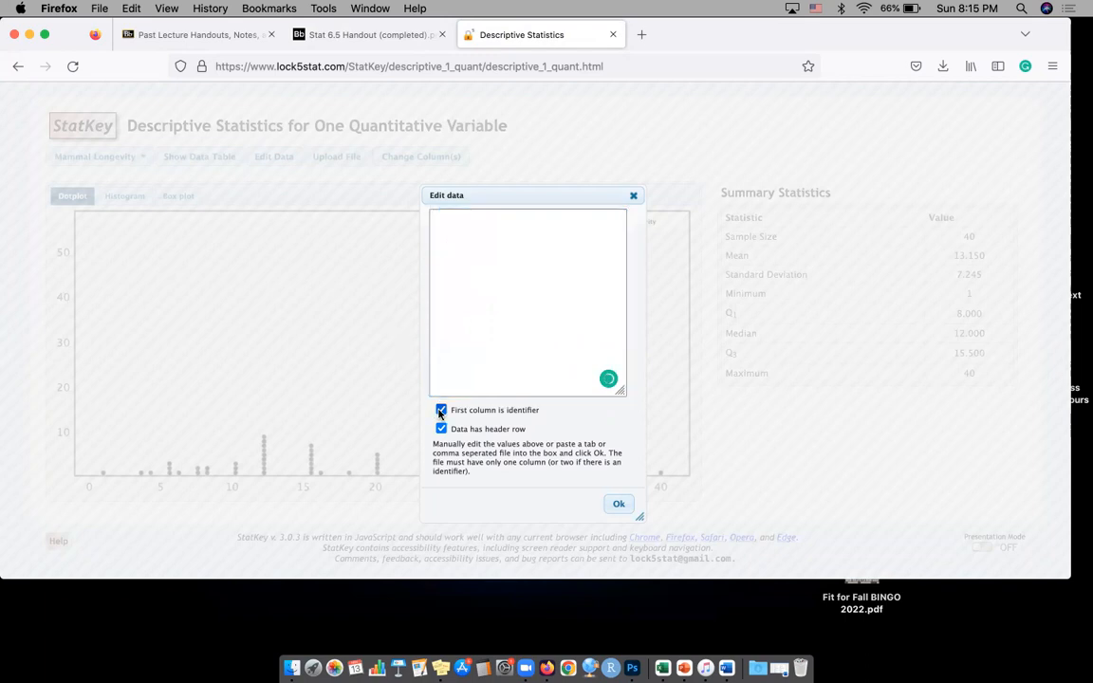
{"action": "left_click", "coordinate": [473, 250]}
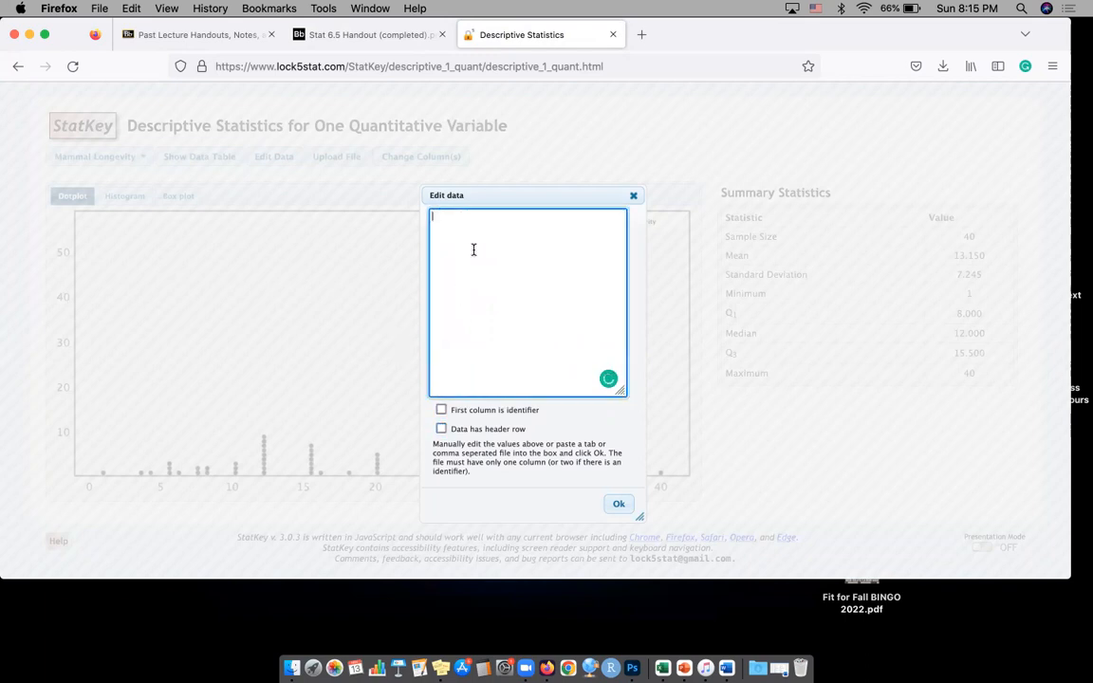
{"action": "scroll", "coordinate": [464, 224], "scroll_direction": "up", "scroll_amount": 3}
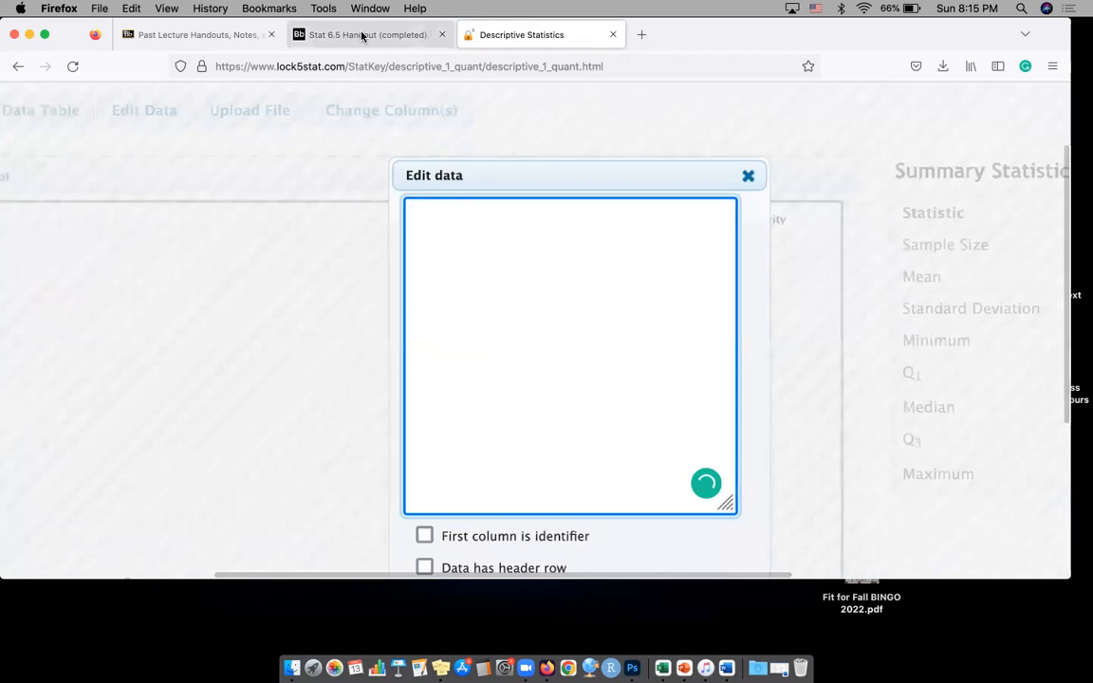
Look up the differences for students A to C in the self-quiz table and enter 17, 5 and 7 on separate data lines
{"action": "left_click", "coordinate": [361, 34]}
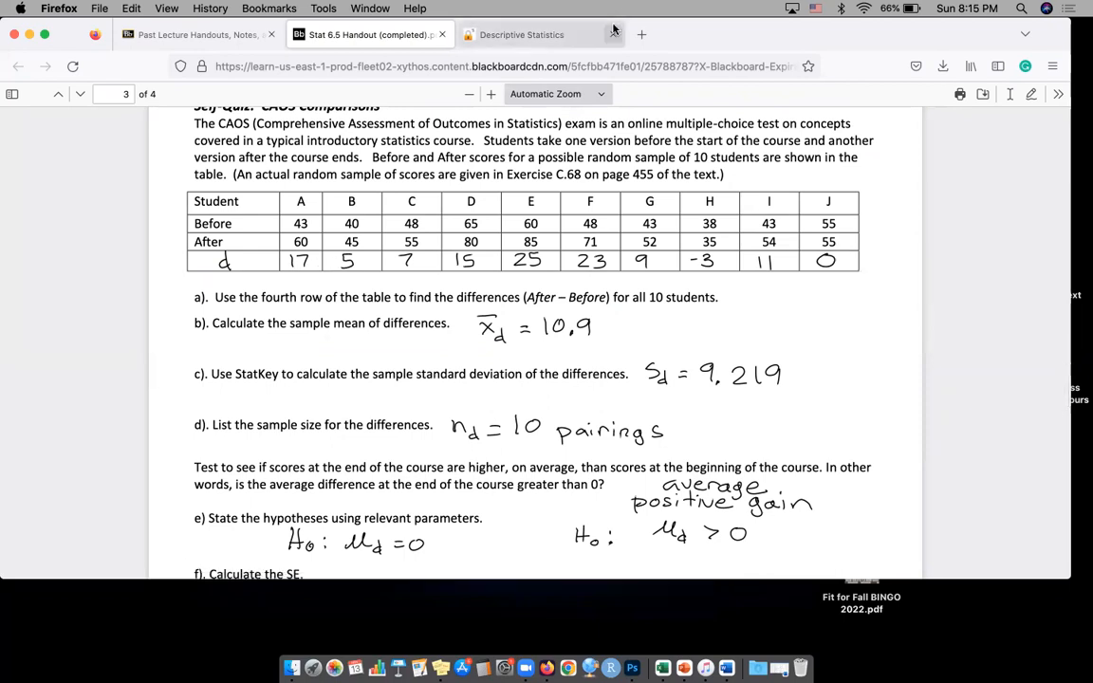
{"action": "left_click", "coordinate": [507, 29]}
{"action": "type", "text": "17"}
{"action": "key", "text": "Return"}
{"action": "type", "text": "5"}
{"action": "key", "text": "Return"}
{"action": "type", "text": "7"}
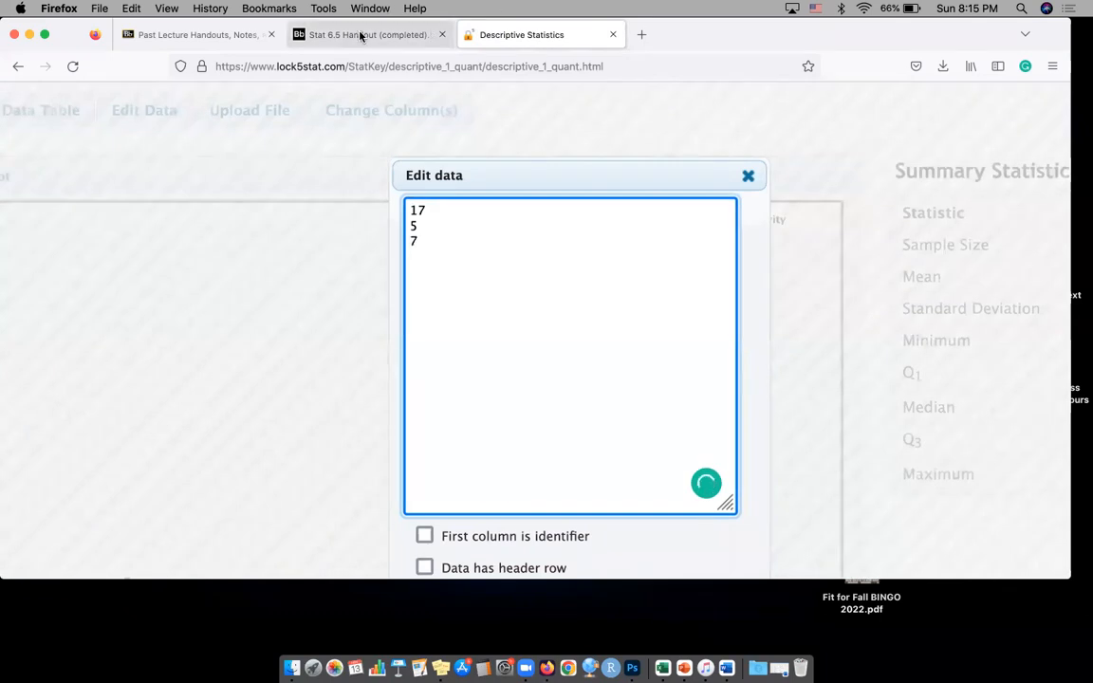
Add the differences for students D and E from the handout, 15 and 25, as new data lines
{"action": "left_click", "coordinate": [360, 35]}
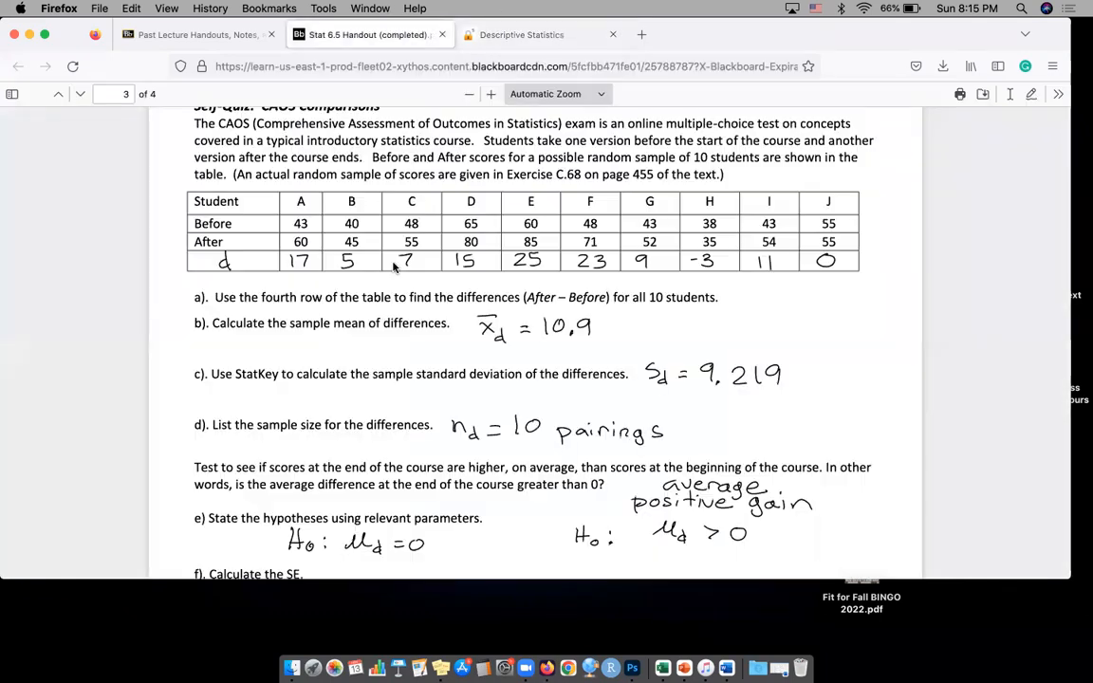
{"action": "left_click", "coordinate": [534, 42]}
{"action": "key", "text": "Return"}
{"action": "type", "text": "15"}
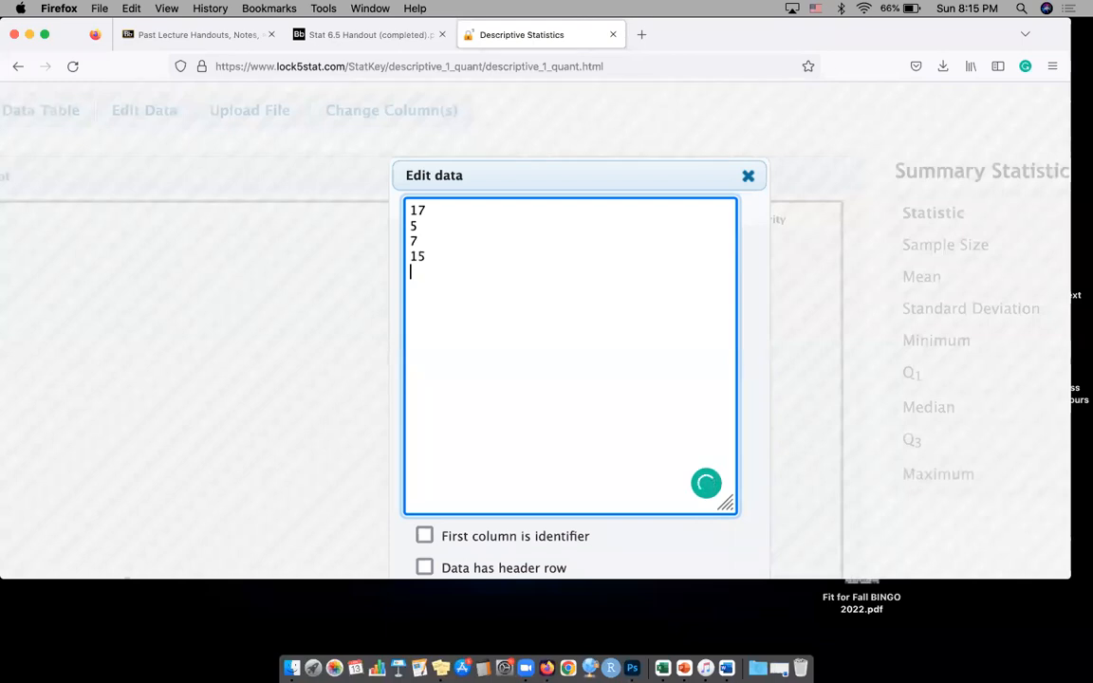
{"action": "key", "text": "Return"}
{"action": "type", "text": "25"}
Add the differences for students F and G from the handout, 23 and 9, each on its own line
{"action": "left_click", "coordinate": [382, 38]}
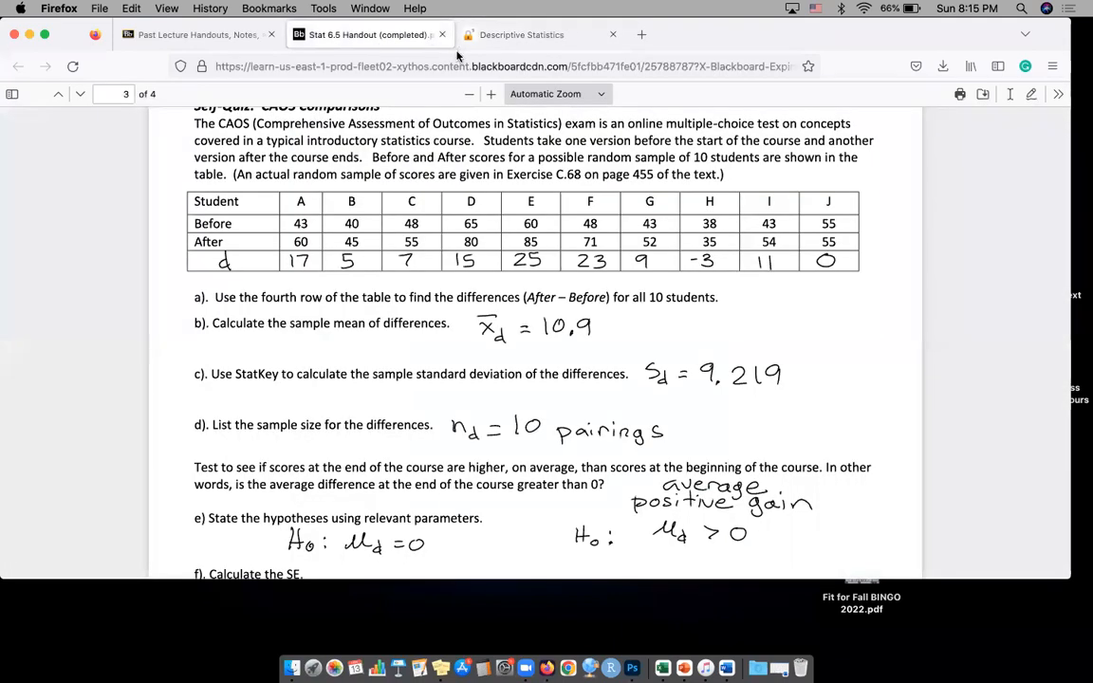
{"action": "left_click", "coordinate": [536, 37]}
{"action": "key", "text": "Return"}
{"action": "type", "text": "23"}
{"action": "key", "text": "Return"}
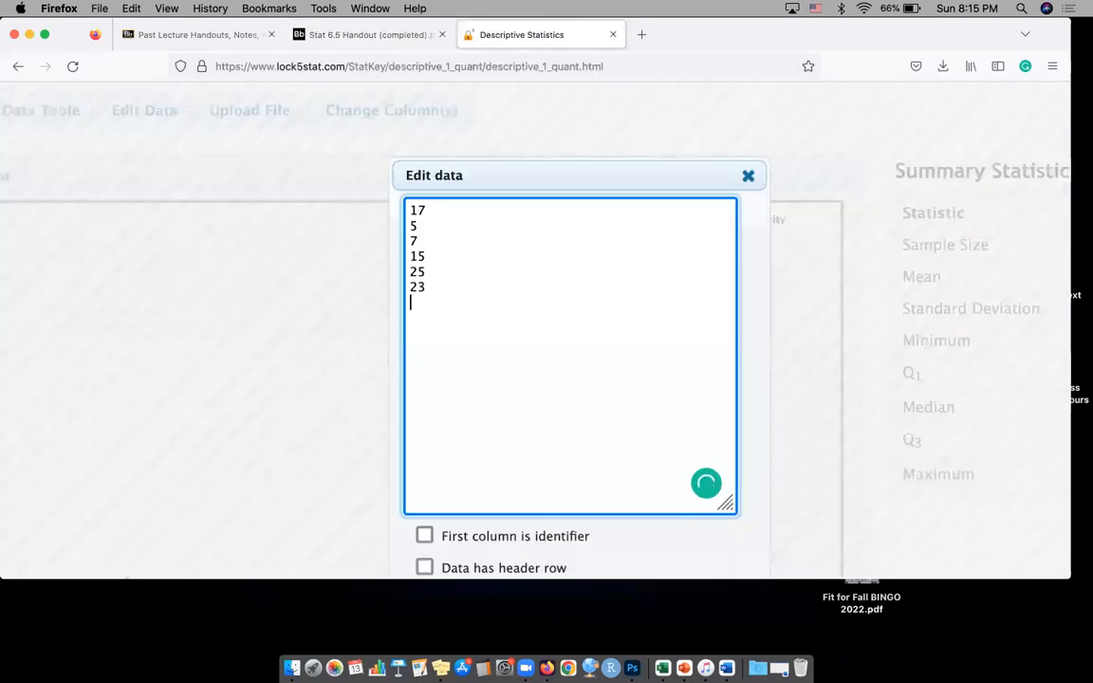
{"action": "type", "text": "9"}
{"action": "key", "text": "Return"}
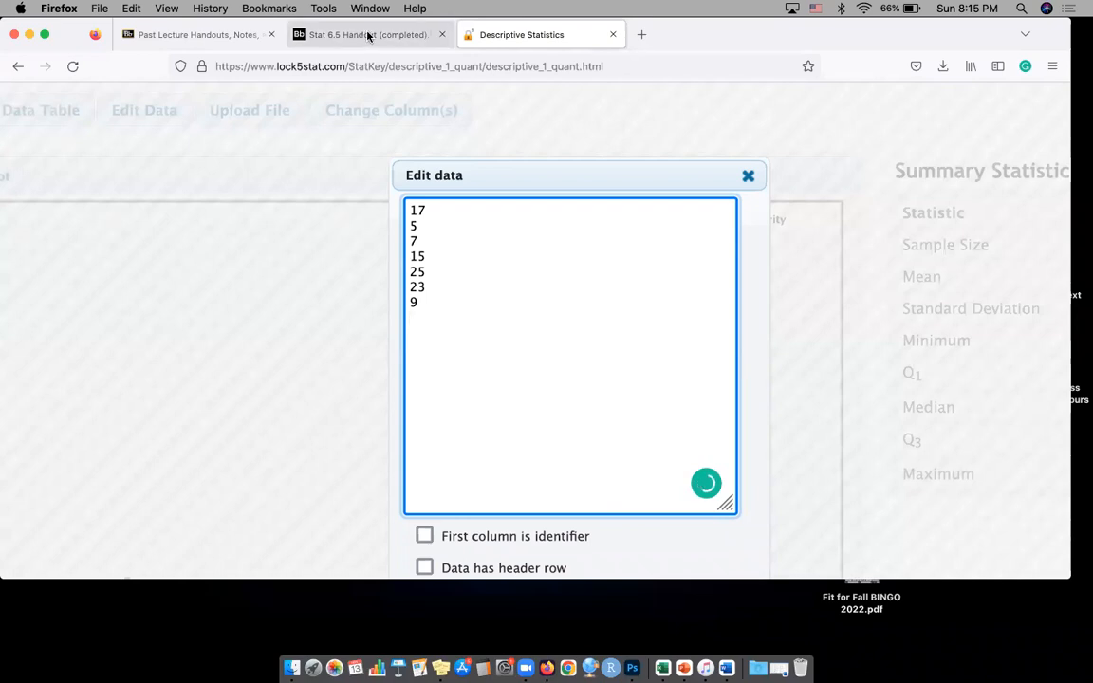
Add the differences for students H to J, -3, 11 and 0, on separate lines and apply the edited dataset
{"action": "left_click", "coordinate": [366, 36]}
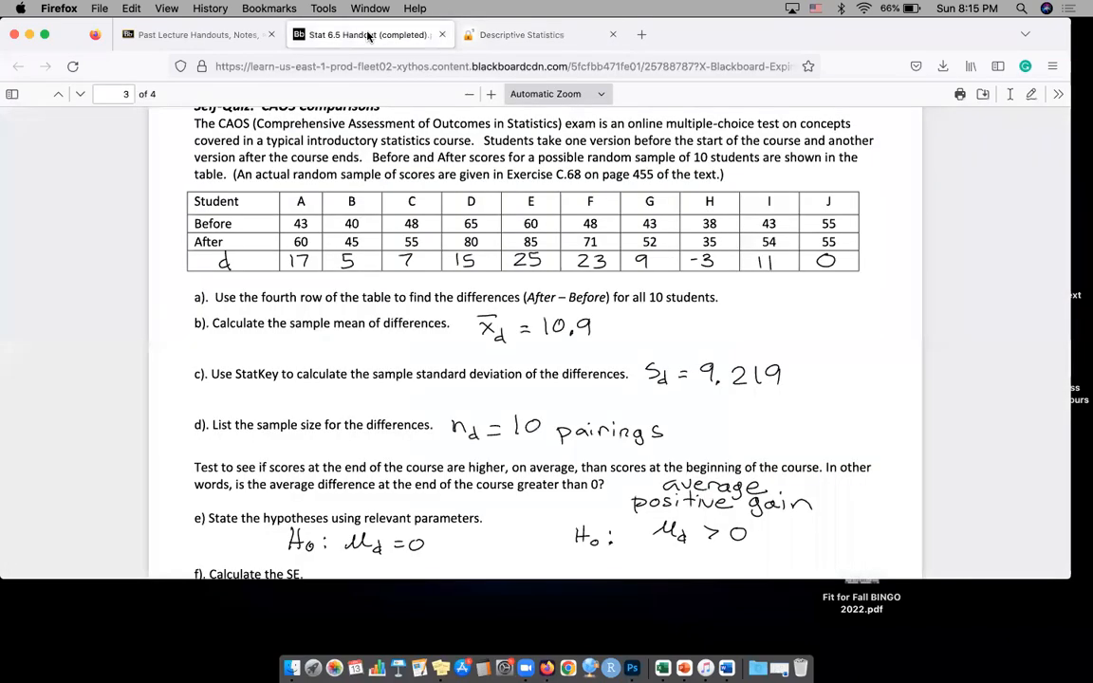
{"action": "left_click", "coordinate": [527, 37]}
{"action": "type", "text": "-3"}
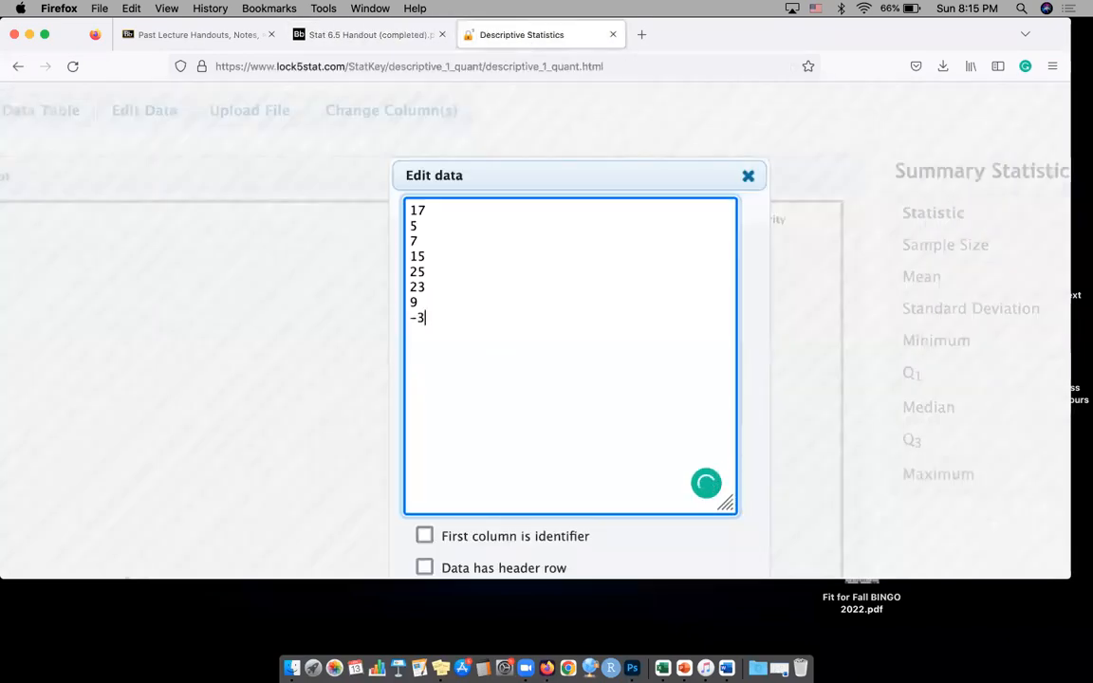
{"action": "left_click", "coordinate": [395, 34]}
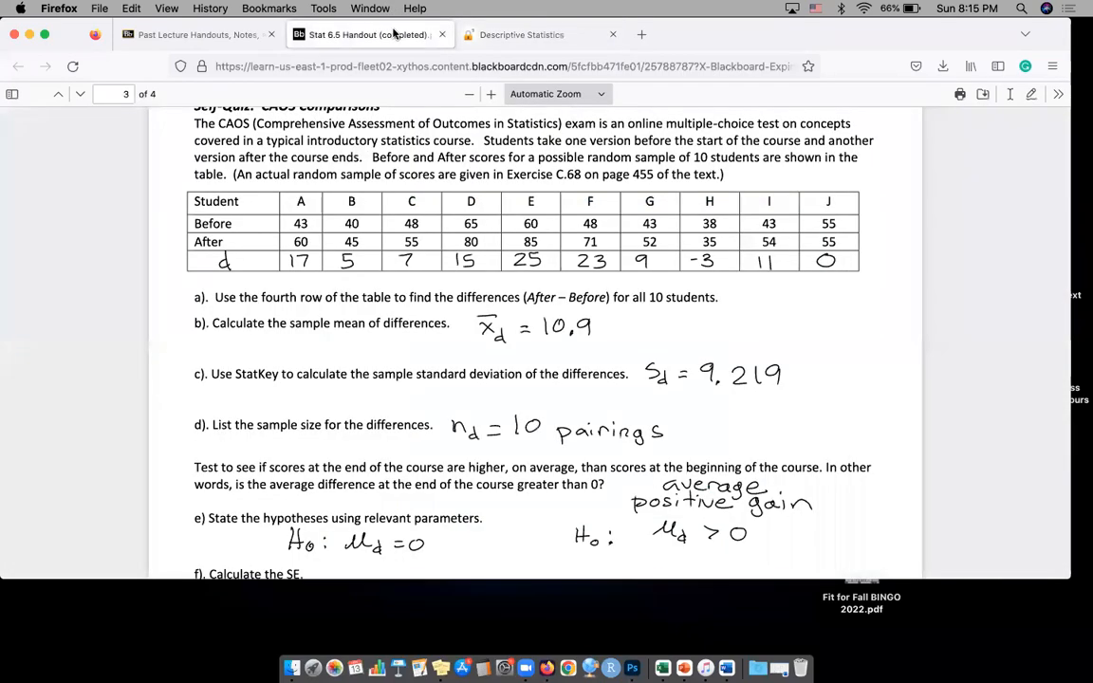
{"action": "left_click", "coordinate": [533, 38]}
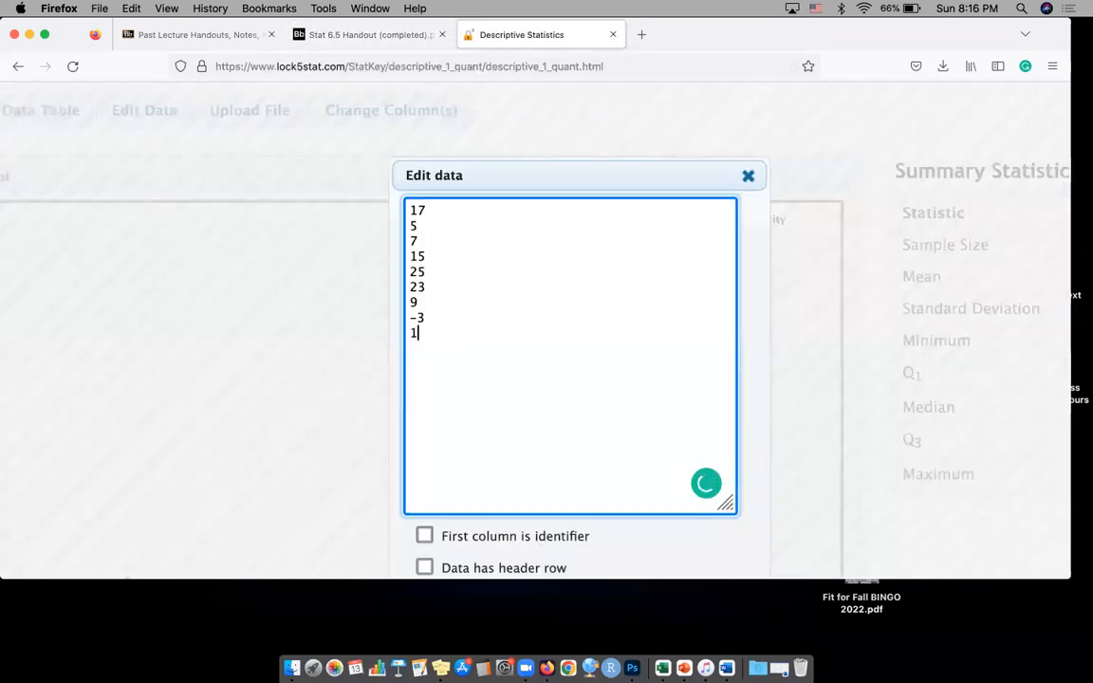
{"action": "type", "text": "0"}
{"action": "scroll", "coordinate": [458, 345], "scroll_direction": "down", "scroll_amount": 5}
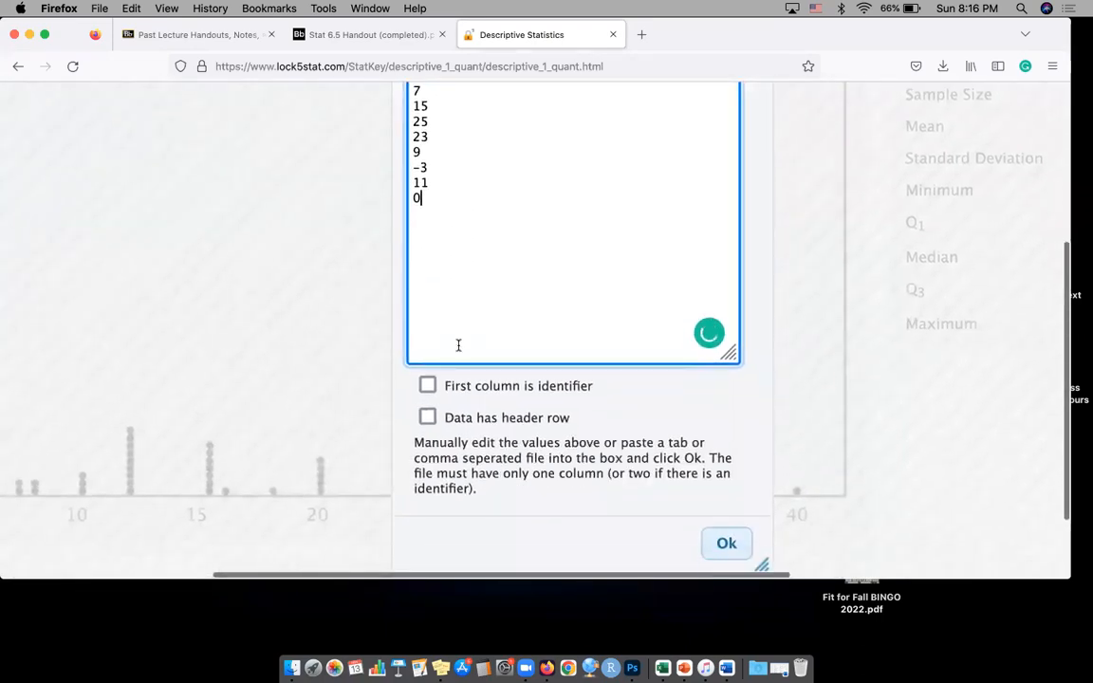
{"action": "scroll", "coordinate": [458, 345], "scroll_direction": "down", "scroll_amount": 5}
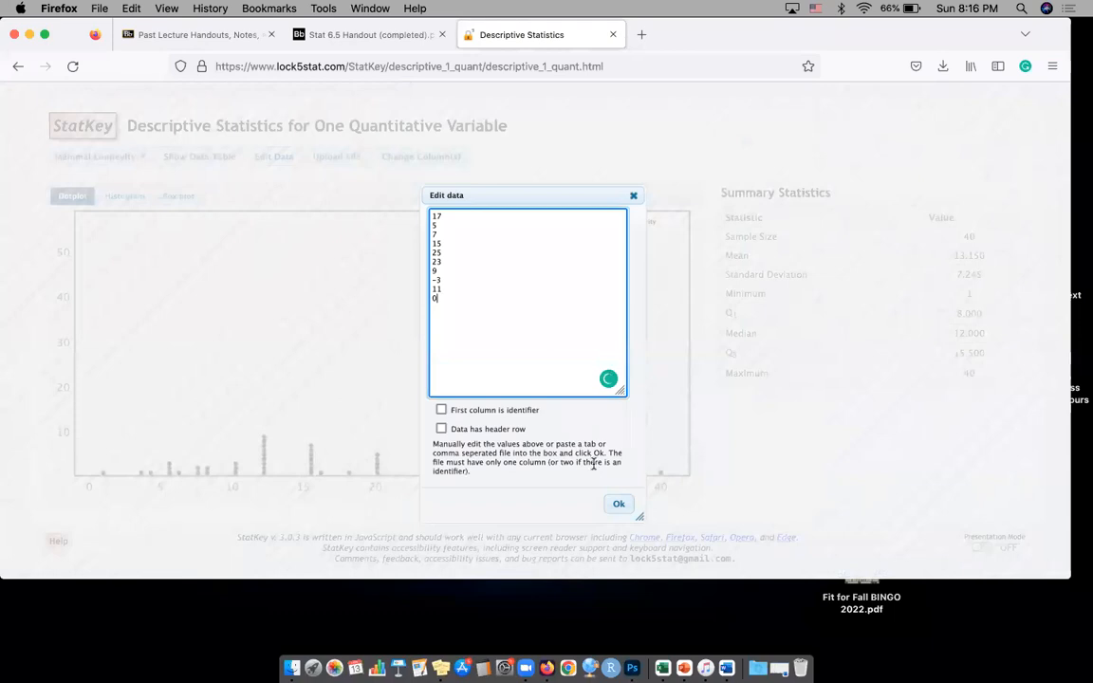
{"action": "left_click", "coordinate": [618, 508]}
Compare the mean and standard deviation in the summary statistics with the self-quiz answers to parts b and c
{"action": "scroll", "coordinate": [971, 256], "scroll_direction": "up", "scroll_amount": 5}
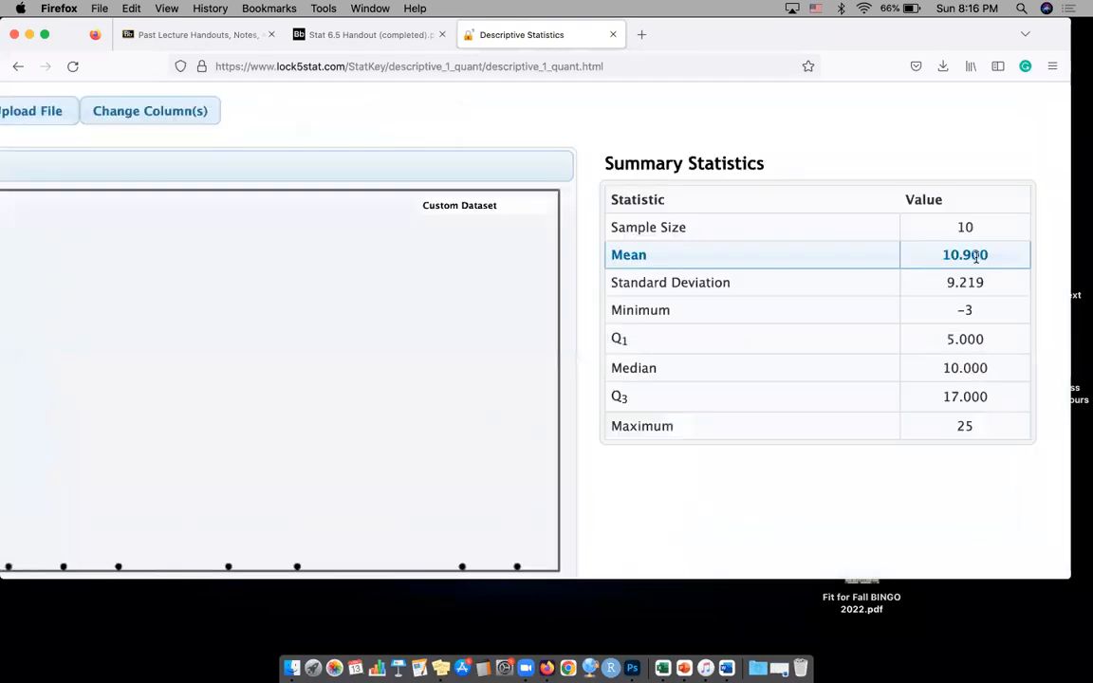
{"action": "scroll", "coordinate": [976, 256], "scroll_direction": "up", "scroll_amount": 3}
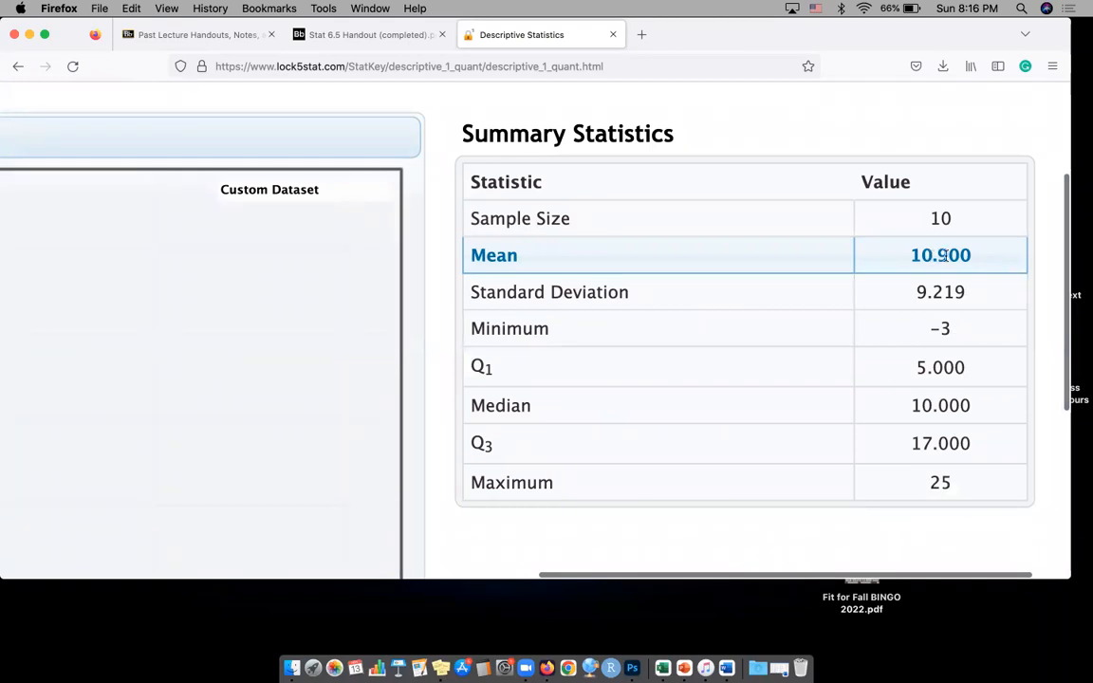
{"action": "left_click", "coordinate": [412, 40]}
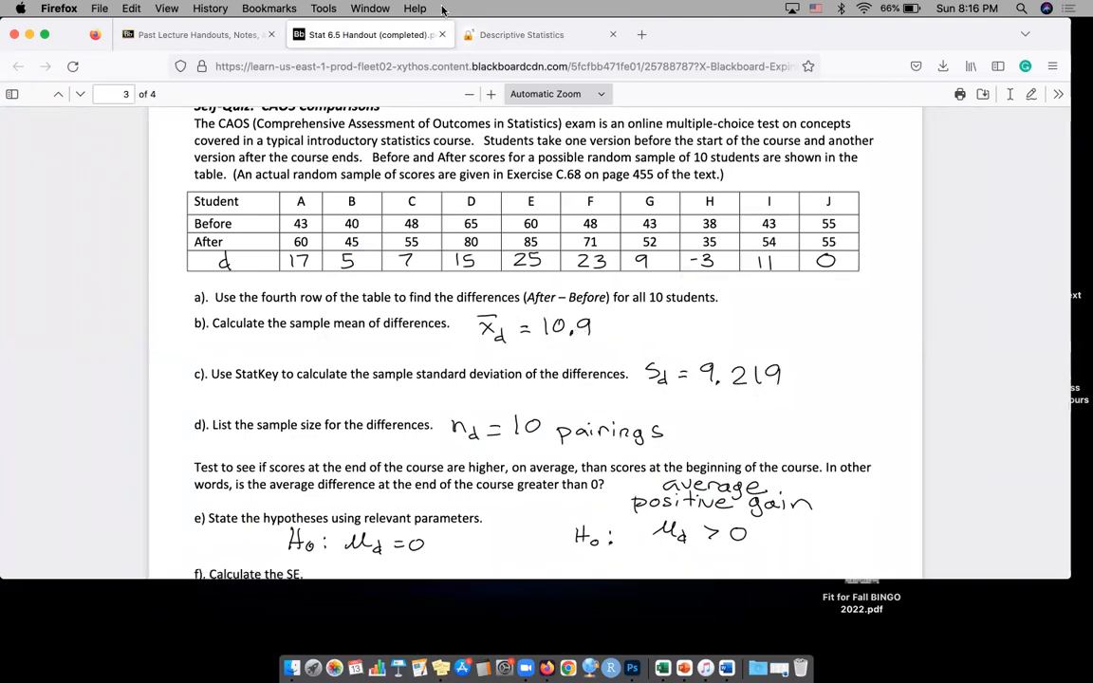
{"action": "left_click", "coordinate": [503, 34]}
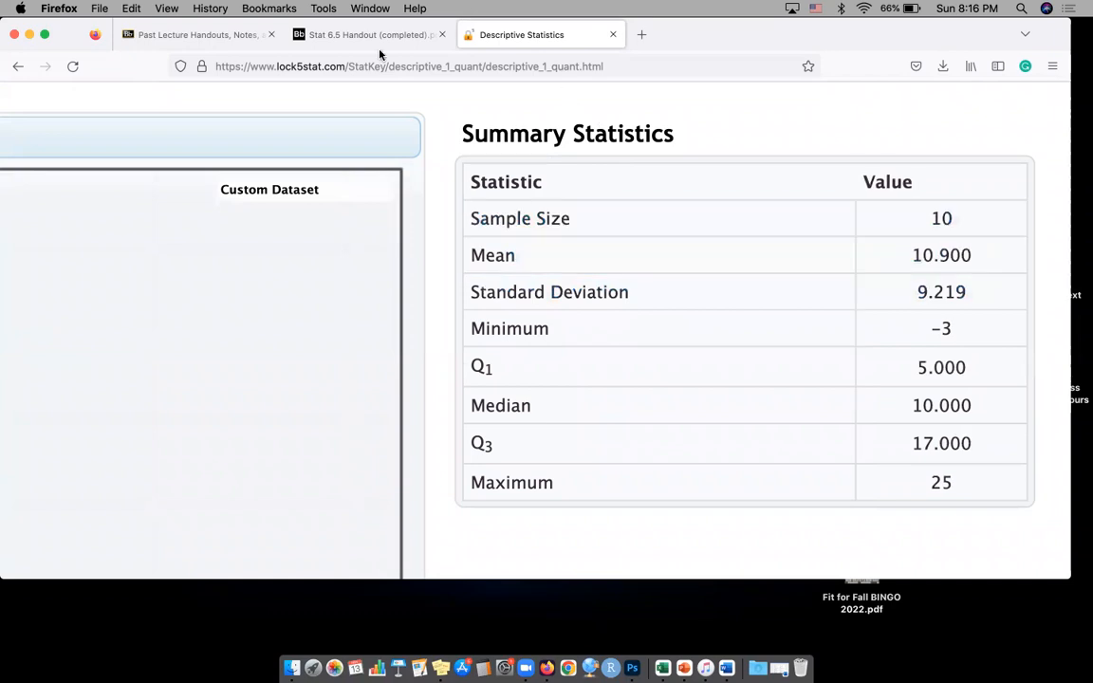
{"action": "left_click", "coordinate": [351, 35]}
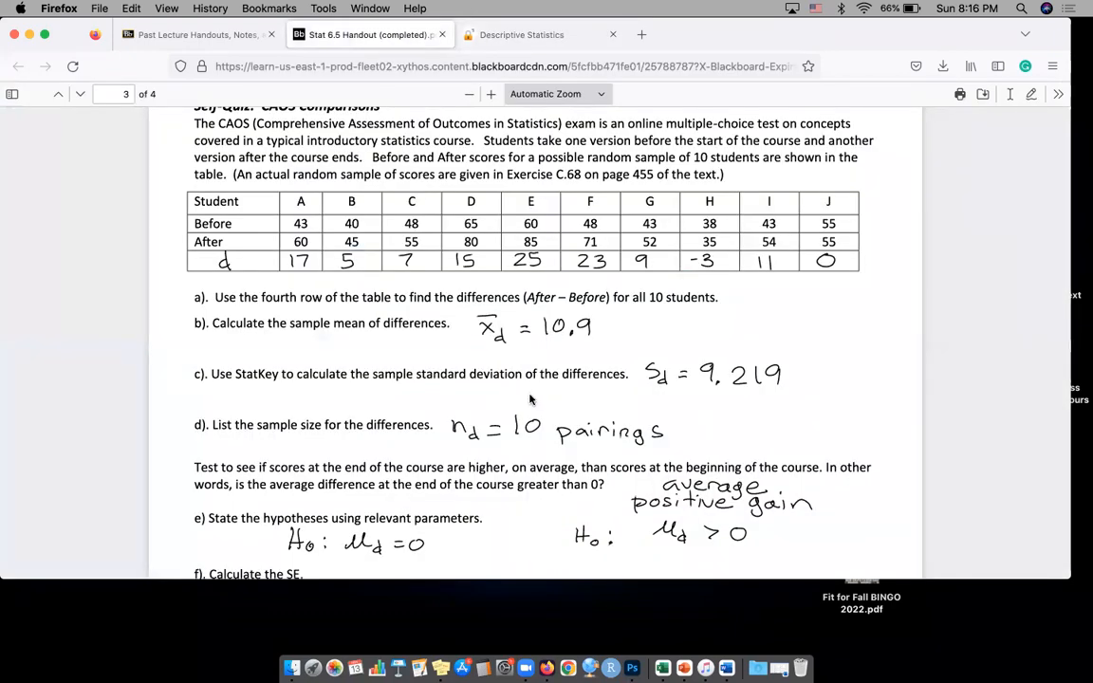
Look through the remaining self-quiz answers to part k of the completed handout, return to its first page and close the handout
{"action": "scroll", "coordinate": [530, 400], "scroll_direction": "down", "scroll_amount": 10}
{"action": "scroll", "coordinate": [531, 399], "scroll_direction": "down", "scroll_amount": 5}
{"action": "scroll", "coordinate": [530, 399], "scroll_direction": "down", "scroll_amount": 12}
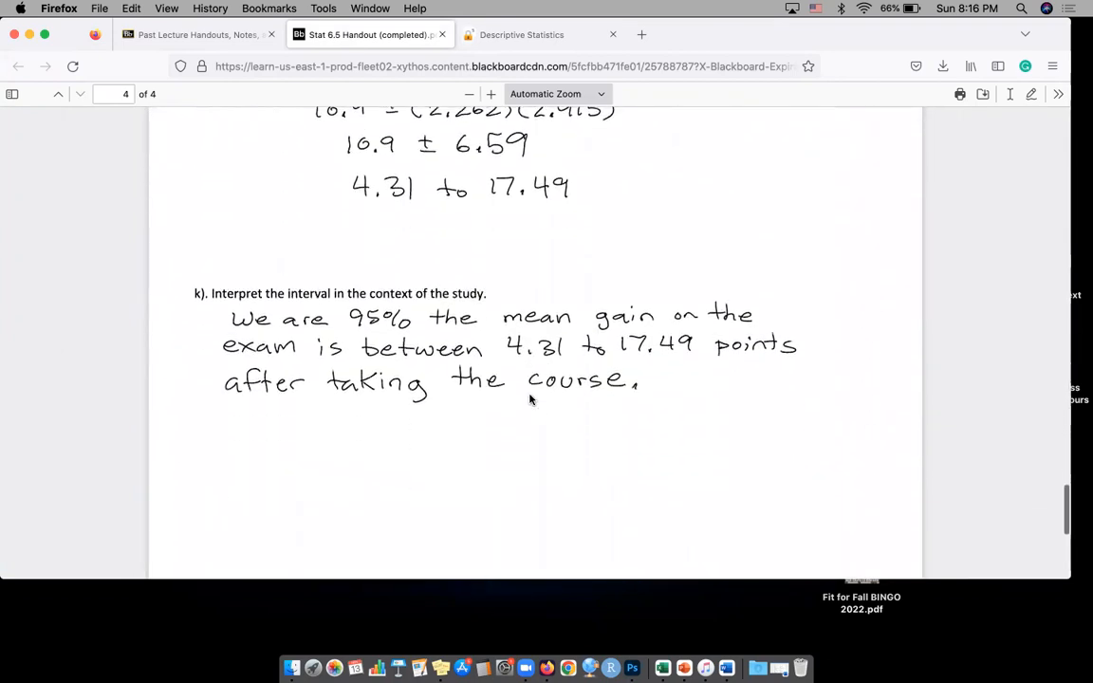
{"action": "scroll", "coordinate": [530, 399], "scroll_direction": "up", "scroll_amount": 20}
{"action": "scroll", "coordinate": [530, 400], "scroll_direction": "up", "scroll_amount": 15}
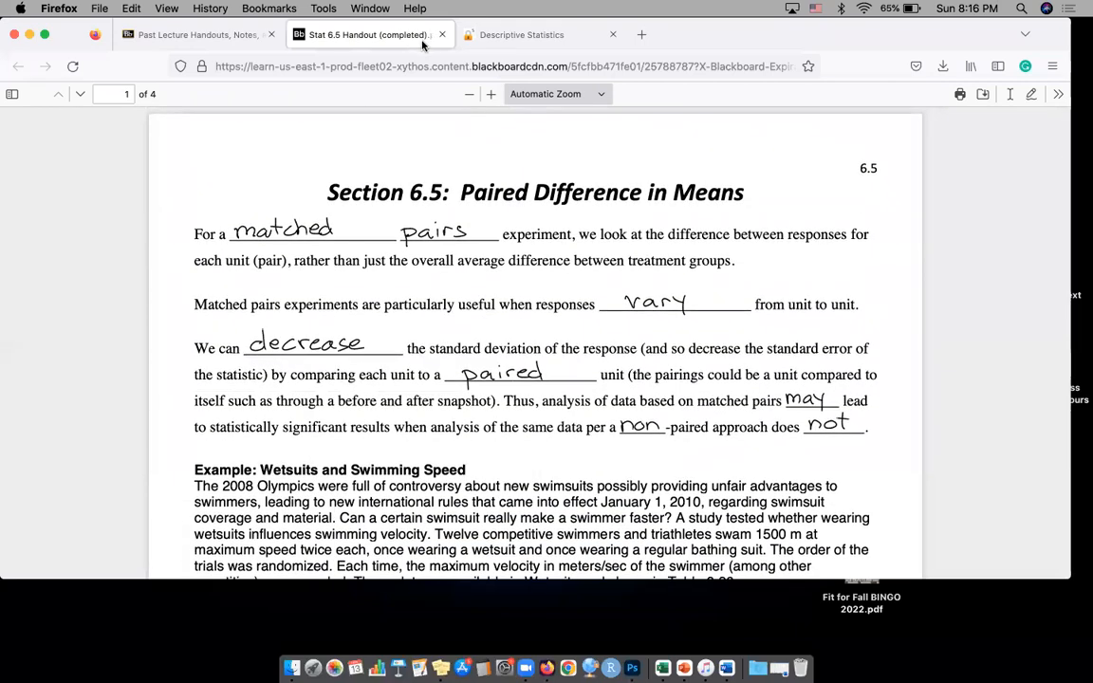
{"action": "left_click", "coordinate": [440, 35]}
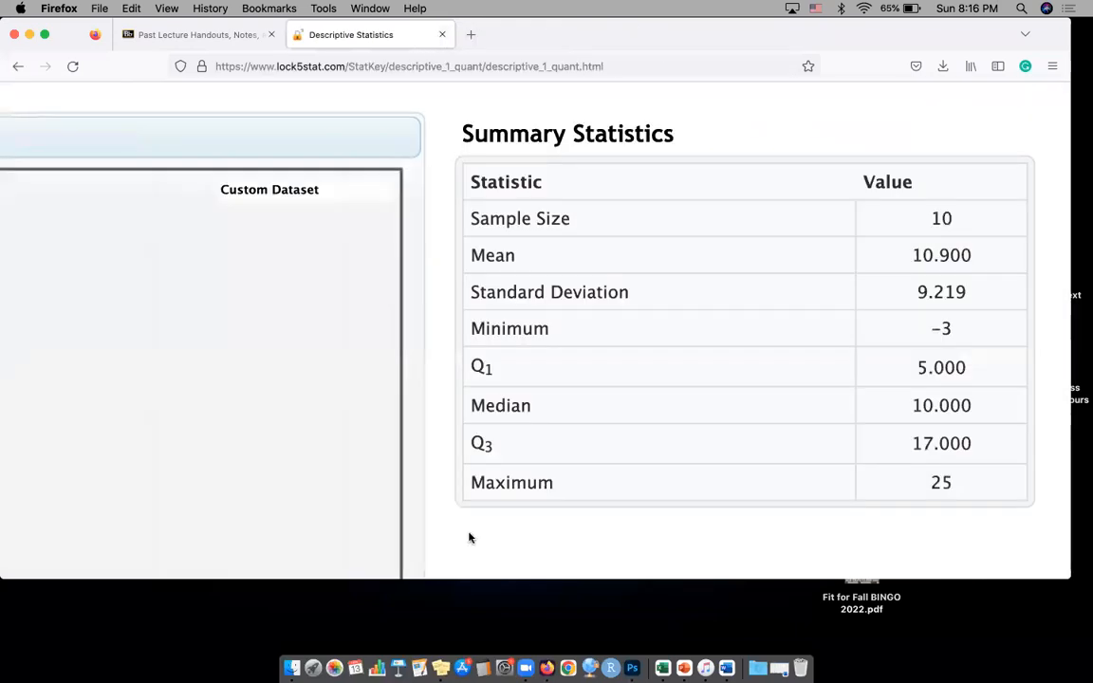
Return to the StatKey home page and open the descriptive statistics tool for One Quantitative Variable afresh
{"action": "scroll", "coordinate": [585, 446], "scroll_direction": "down", "scroll_amount": 5}
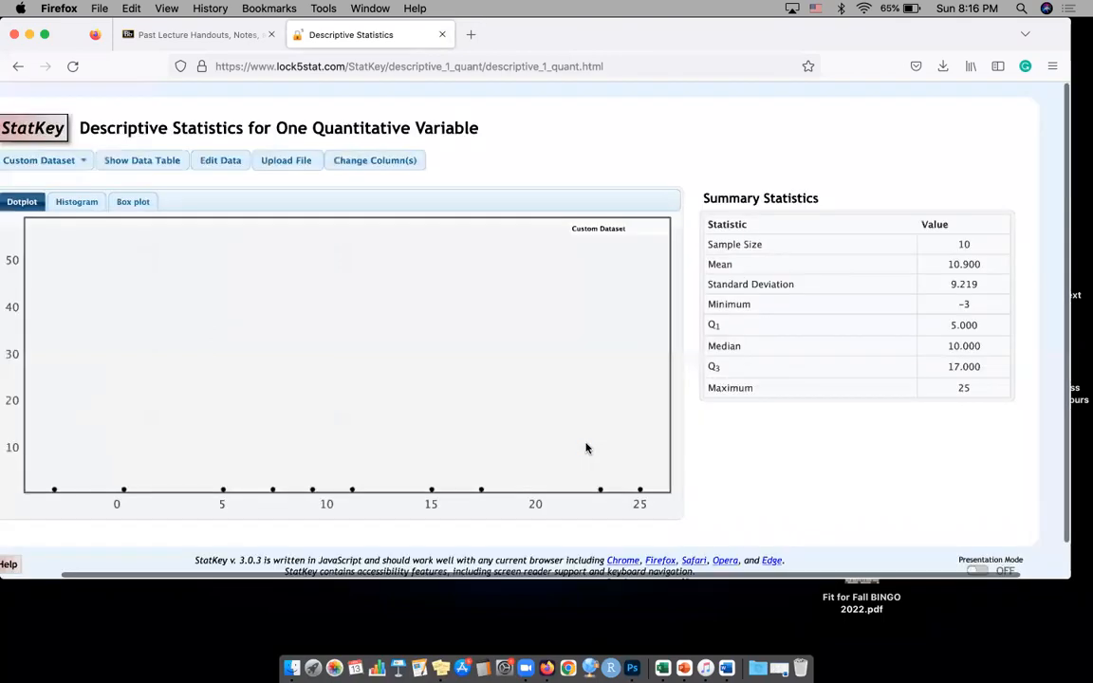
{"action": "left_click", "coordinate": [81, 127]}
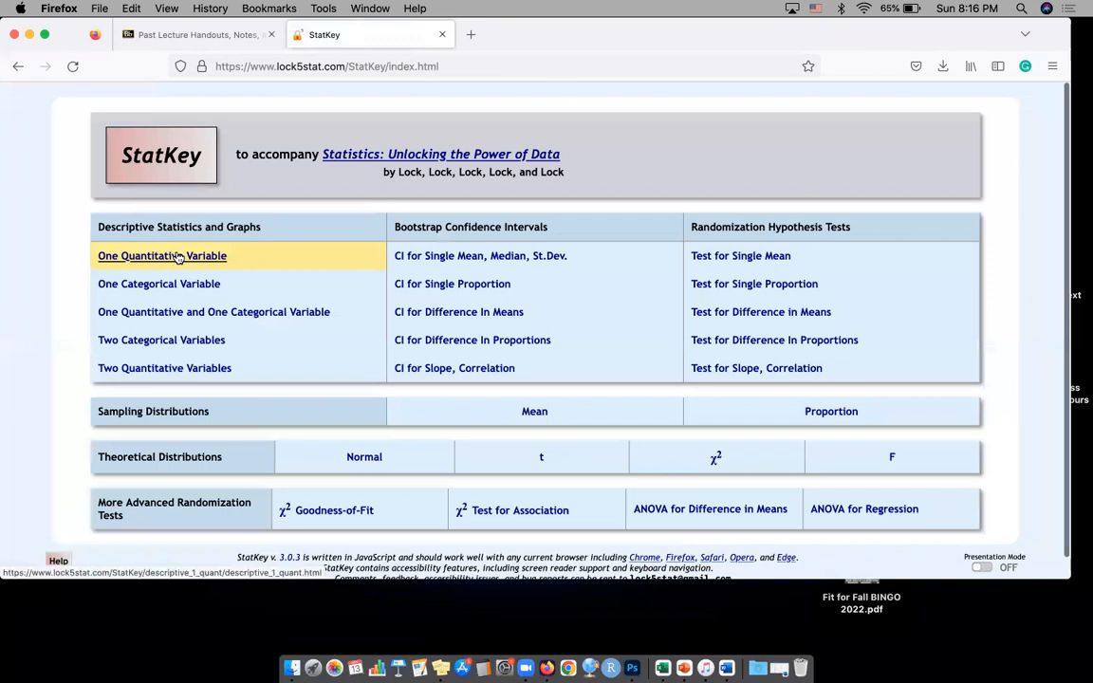
{"action": "left_click", "coordinate": [166, 256]}
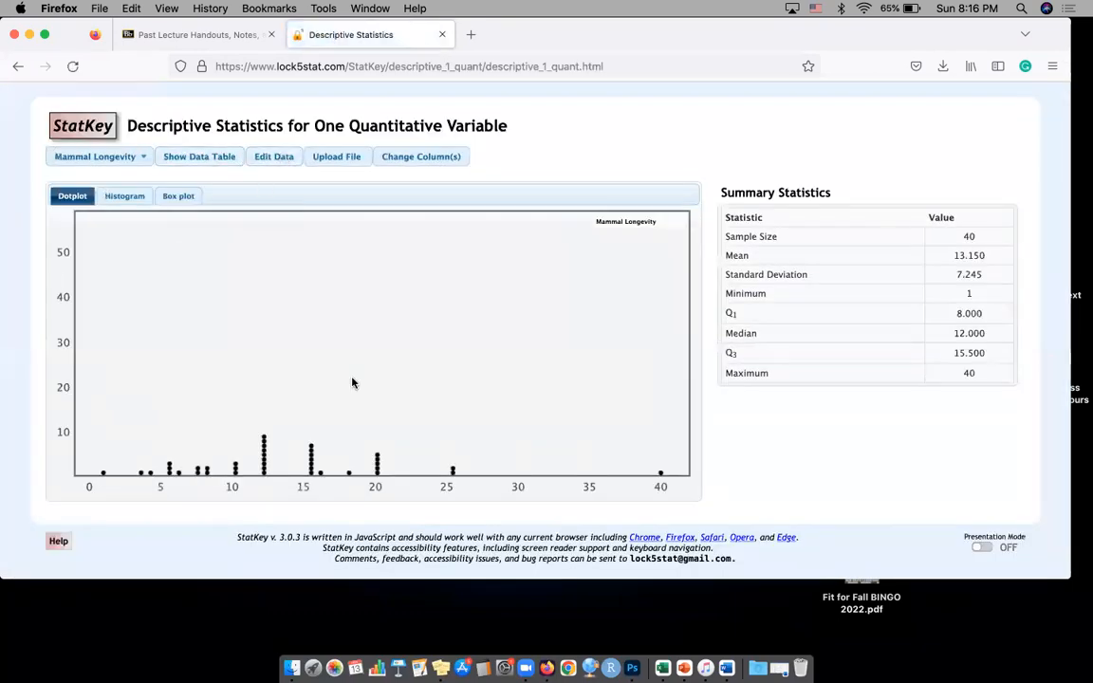